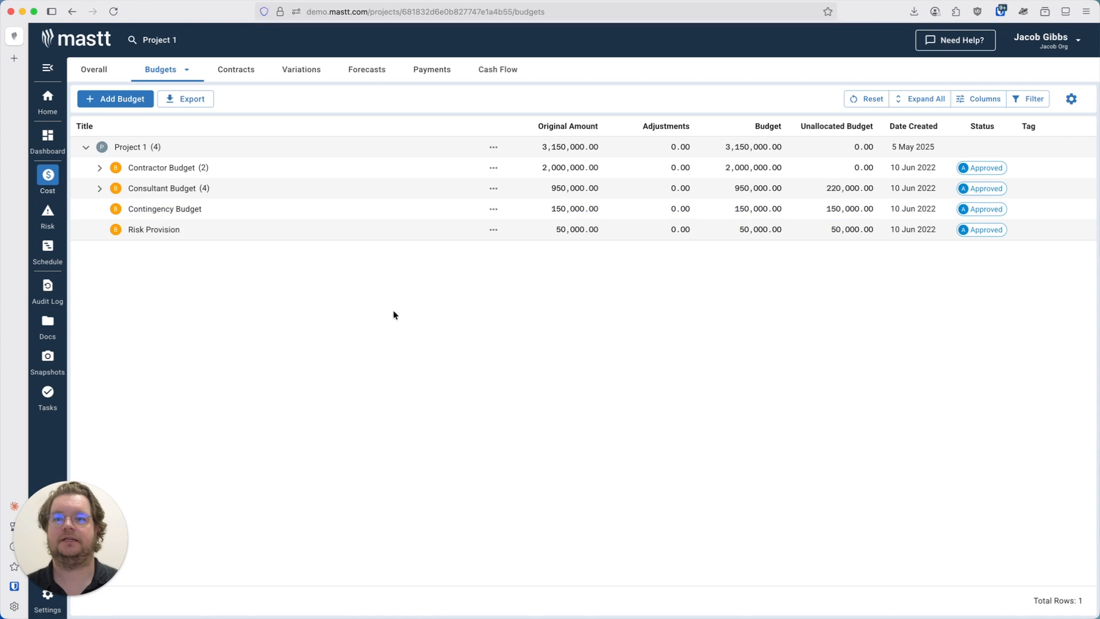
Open the project's budgets for adding and editing, and add a new blank budget line below Risk Provision
{"action": "left_click", "coordinate": [184, 71]}
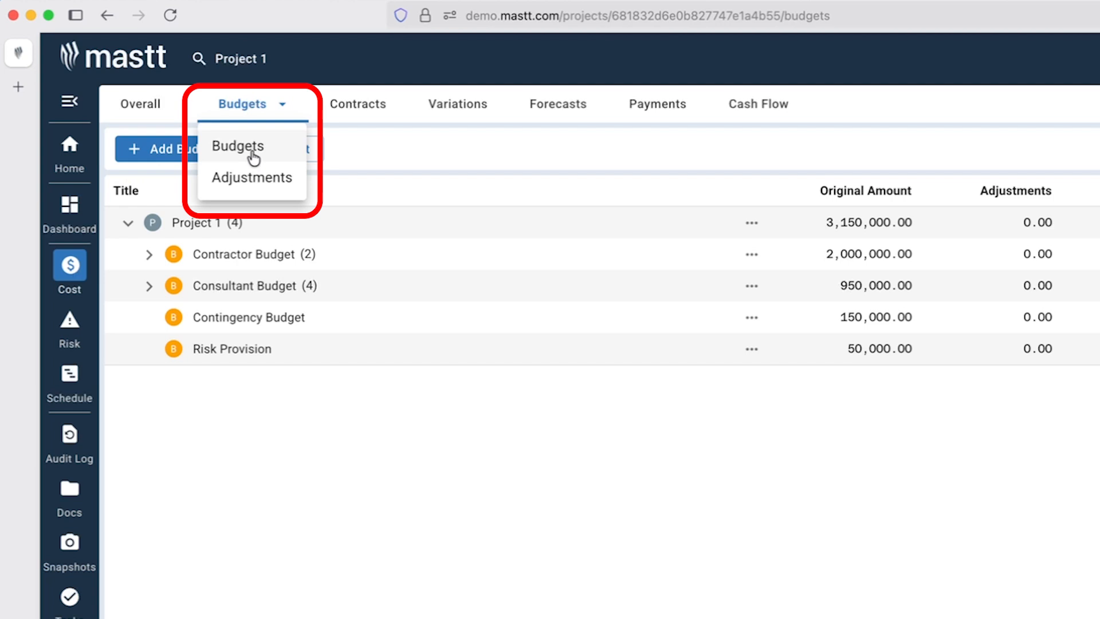
{"action": "left_click", "coordinate": [253, 153]}
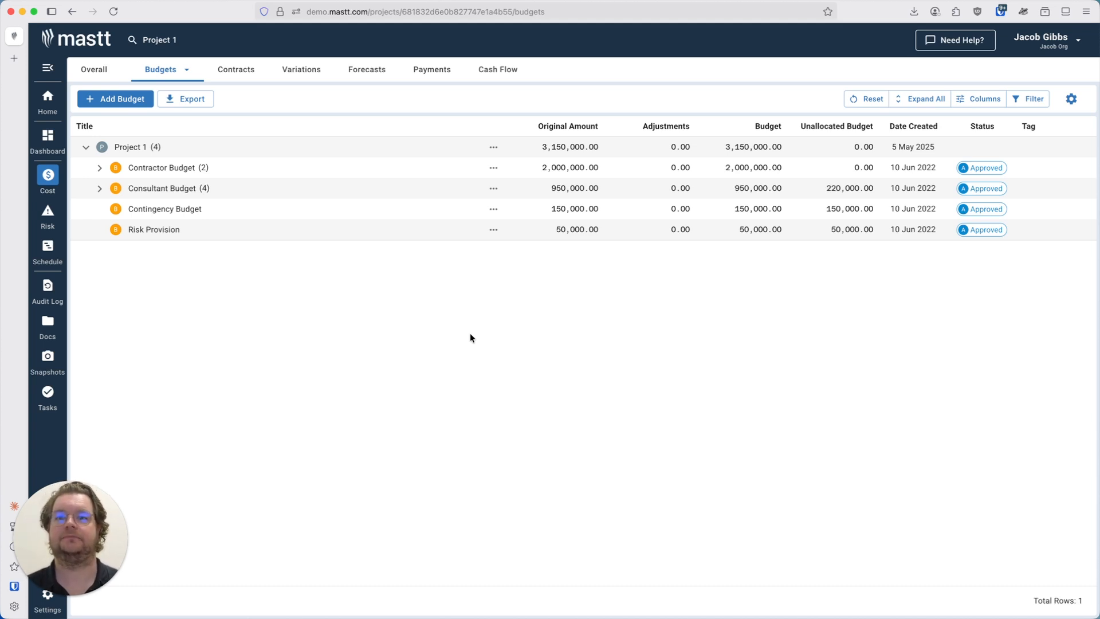
{"action": "left_click", "coordinate": [123, 99]}
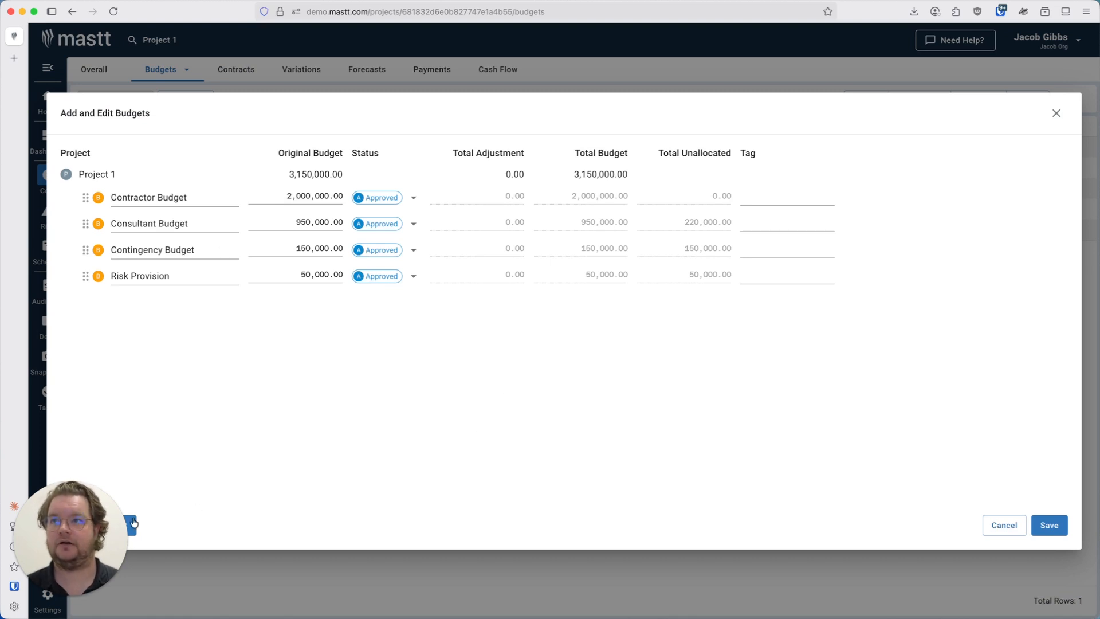
{"action": "left_click_drag", "start_coordinate": [88, 523], "coordinate": [1035, 56]}
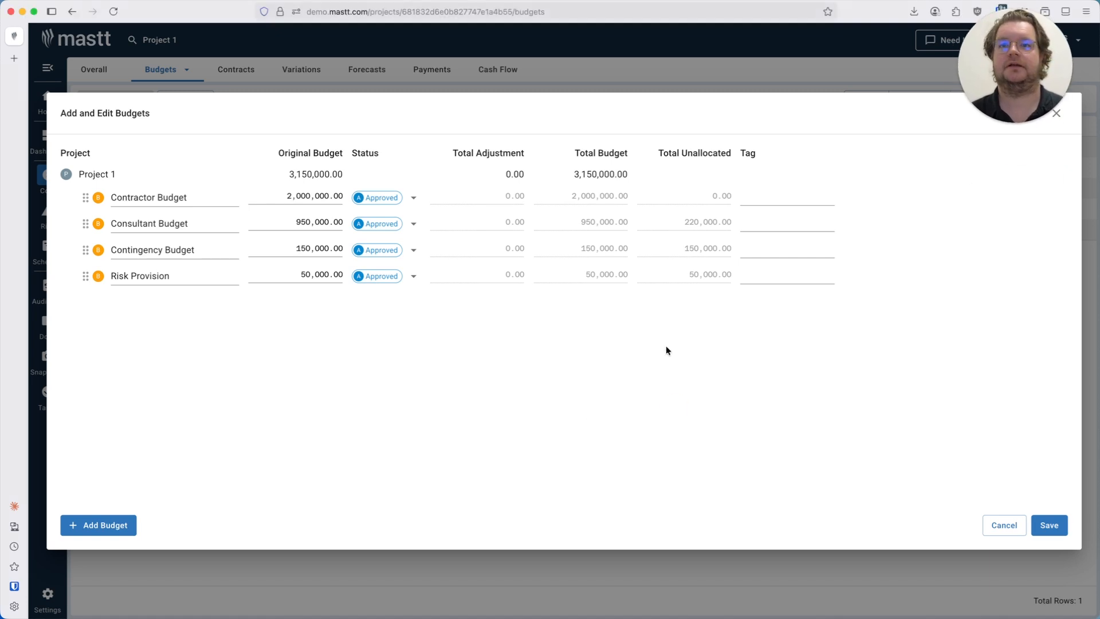
{"action": "left_click", "coordinate": [106, 528]}
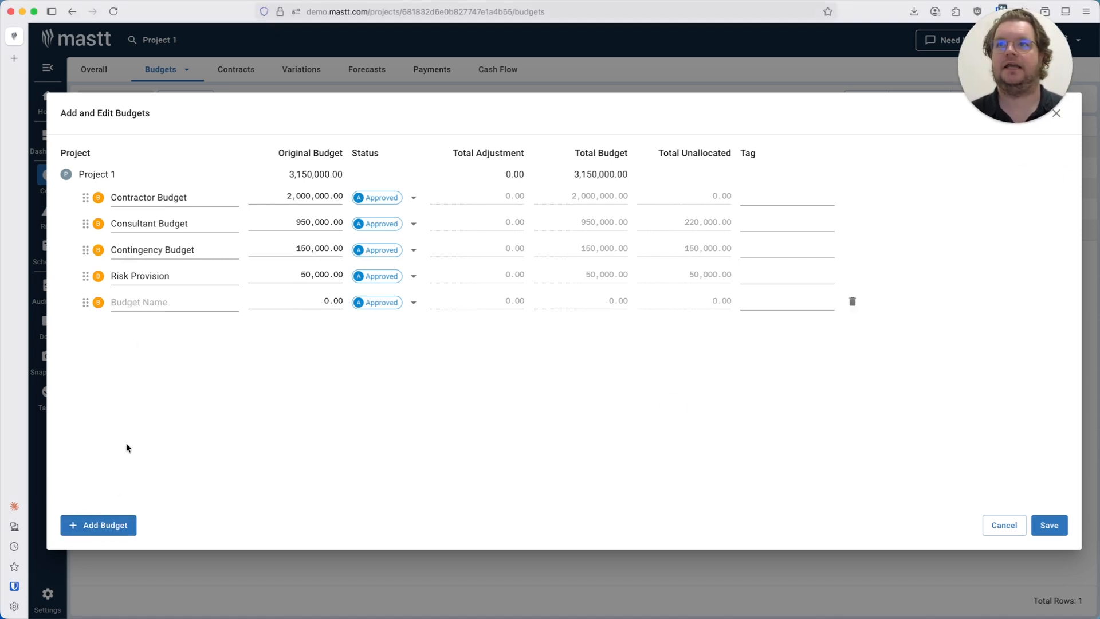
Name the new budget line Authorities
{"action": "left_click", "coordinate": [145, 301]}
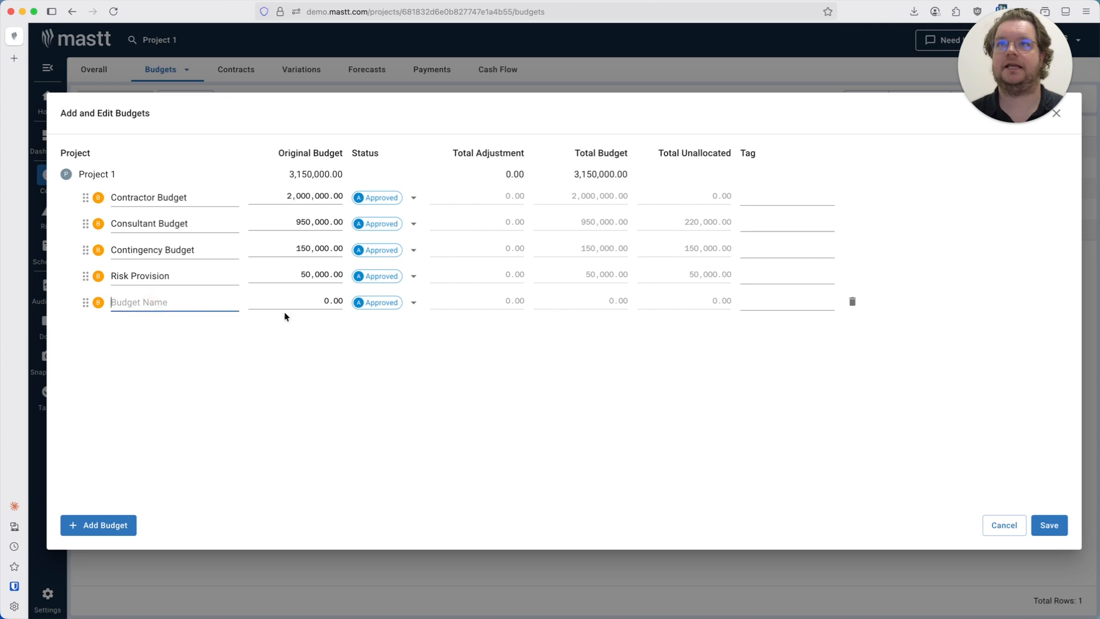
{"action": "left_click", "coordinate": [302, 309]}
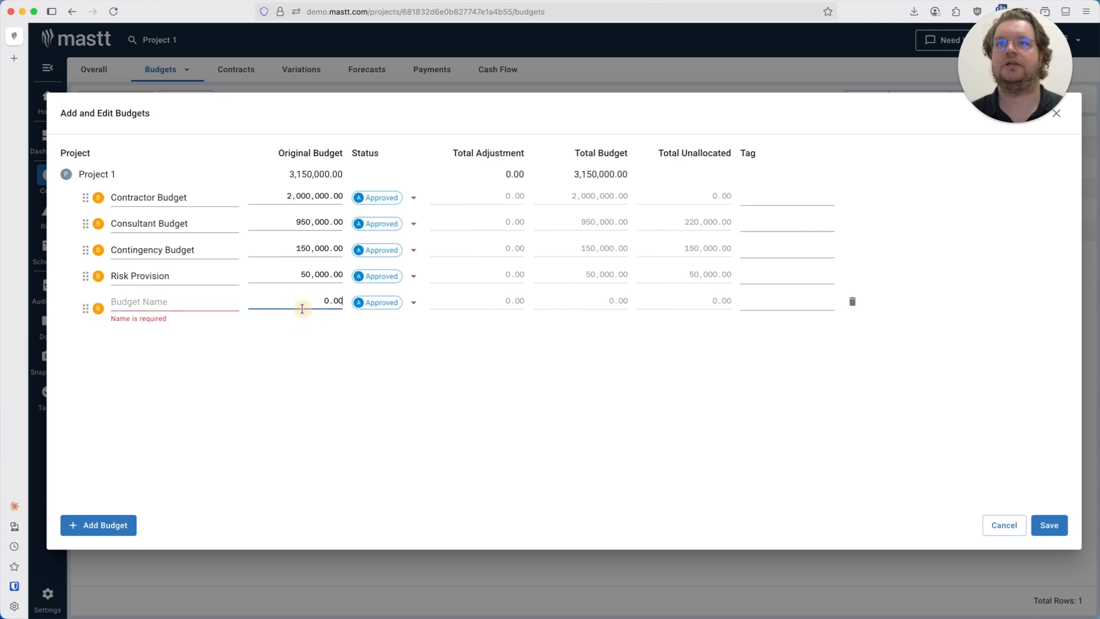
{"action": "left_click", "coordinate": [413, 306]}
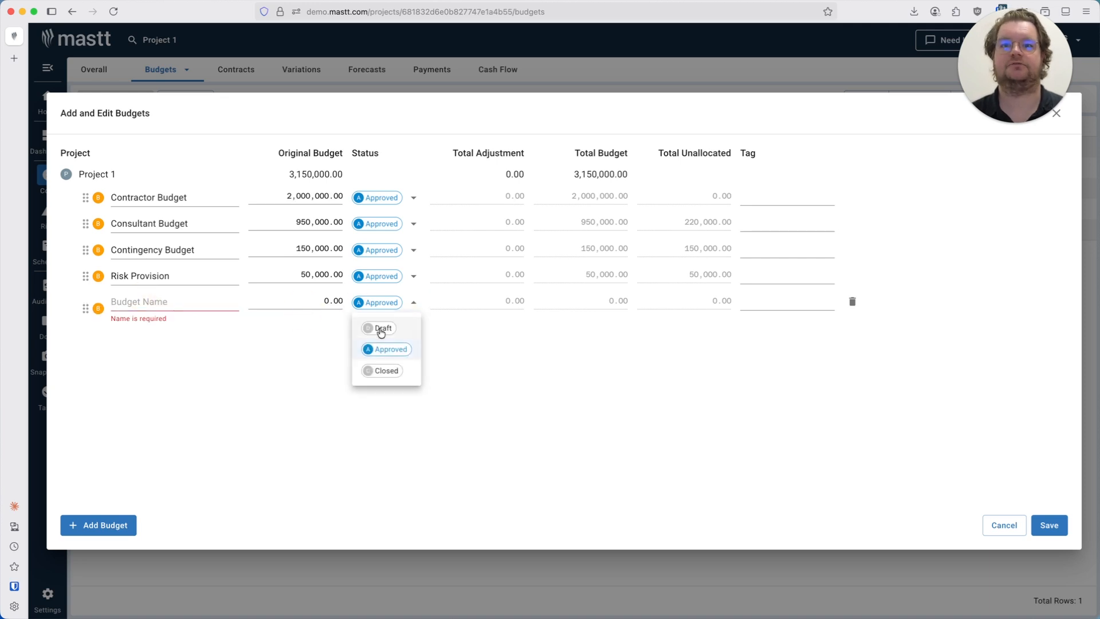
{"action": "left_click", "coordinate": [189, 338]}
{"action": "left_click", "coordinate": [181, 302]}
{"action": "type", "text": "Authg"}
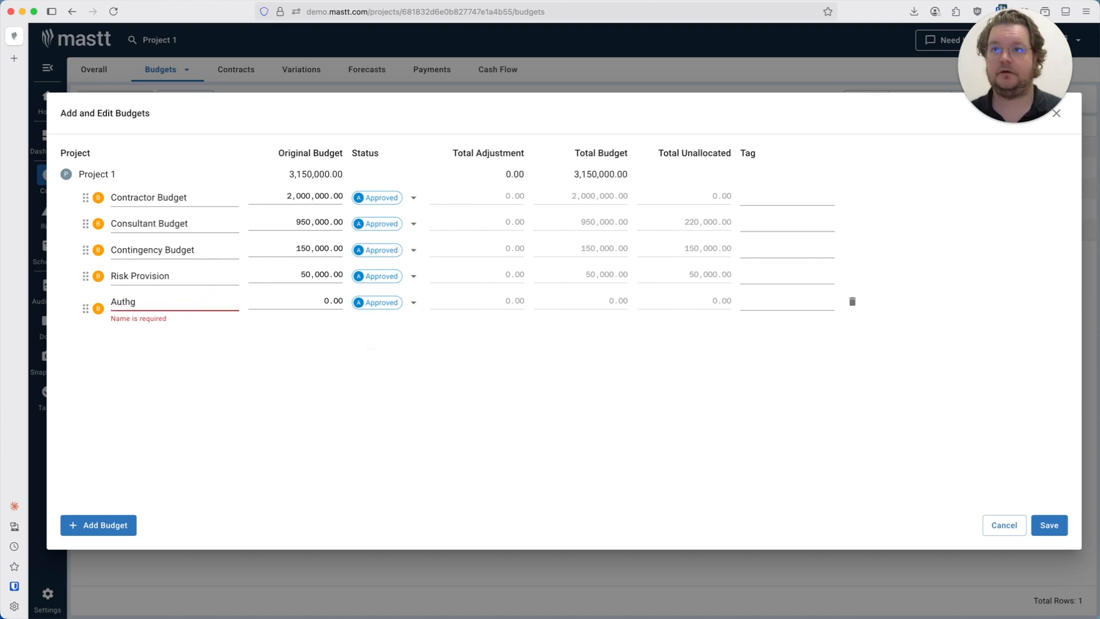
{"action": "key", "text": "BackSpace"}
{"action": "type", "text": "orities"}
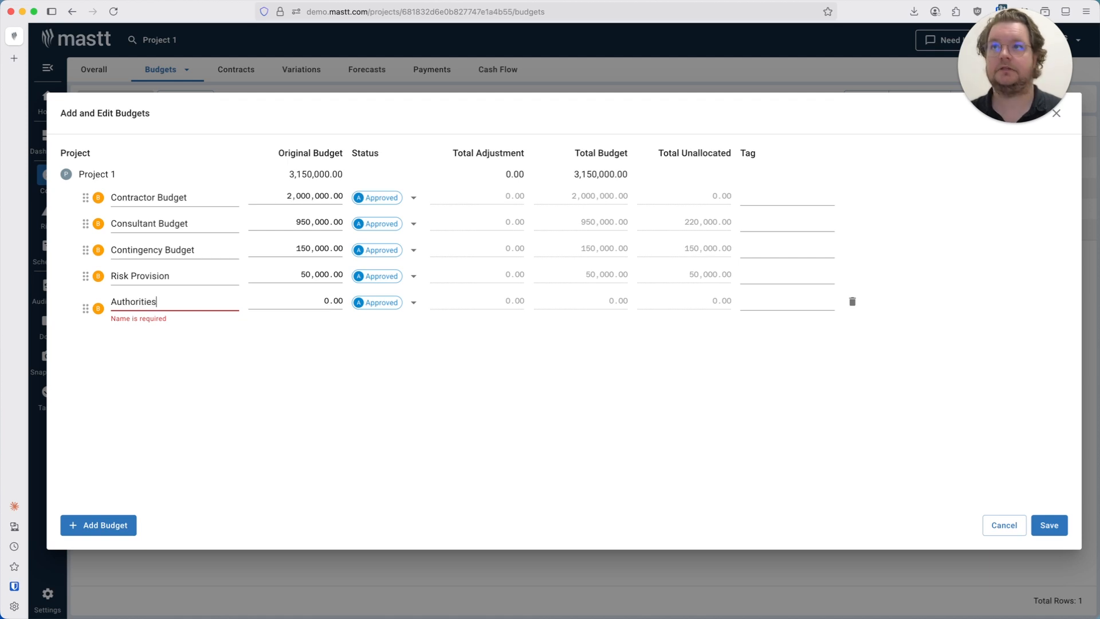
{"action": "left_click", "coordinate": [367, 399]}
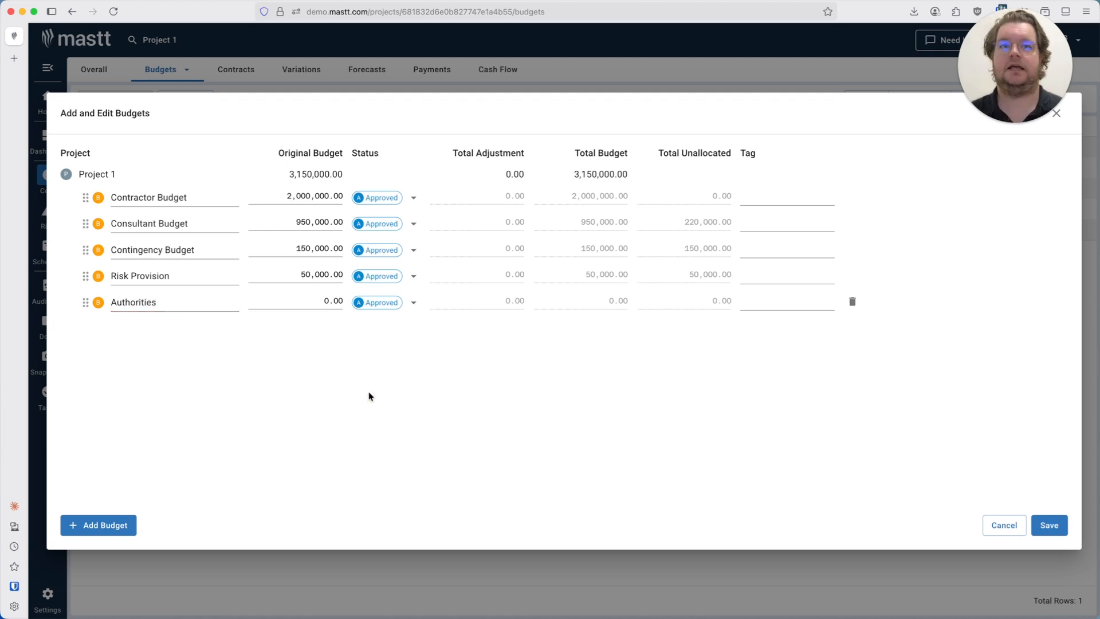
Set the Authorities original budget to 5,000 with the status Approved
{"action": "left_click", "coordinate": [319, 299]}
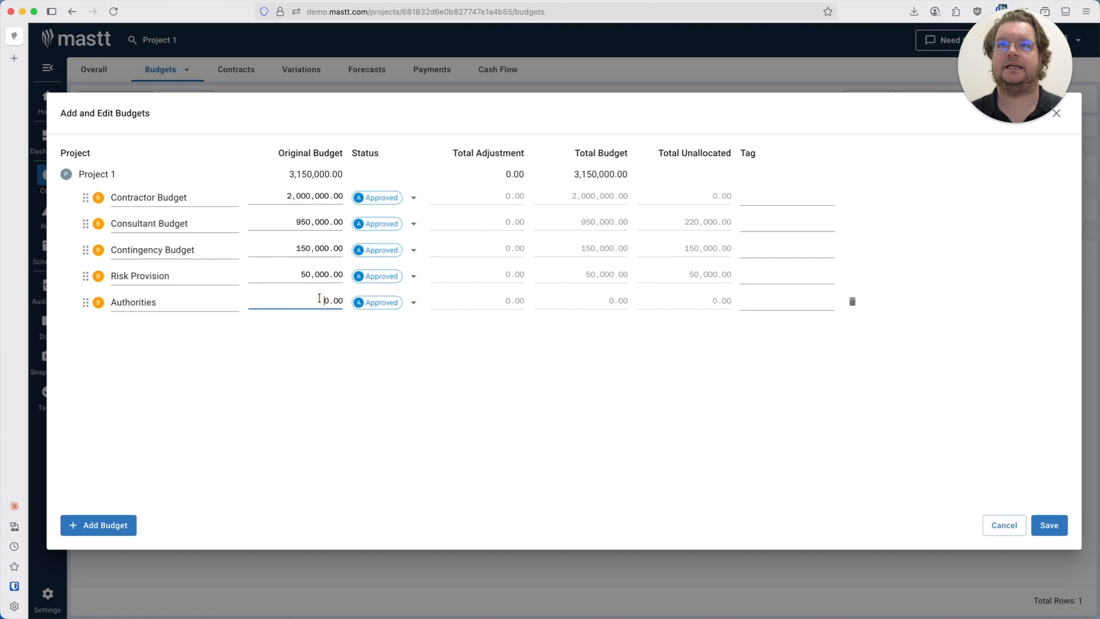
{"action": "type", "text": "500"}
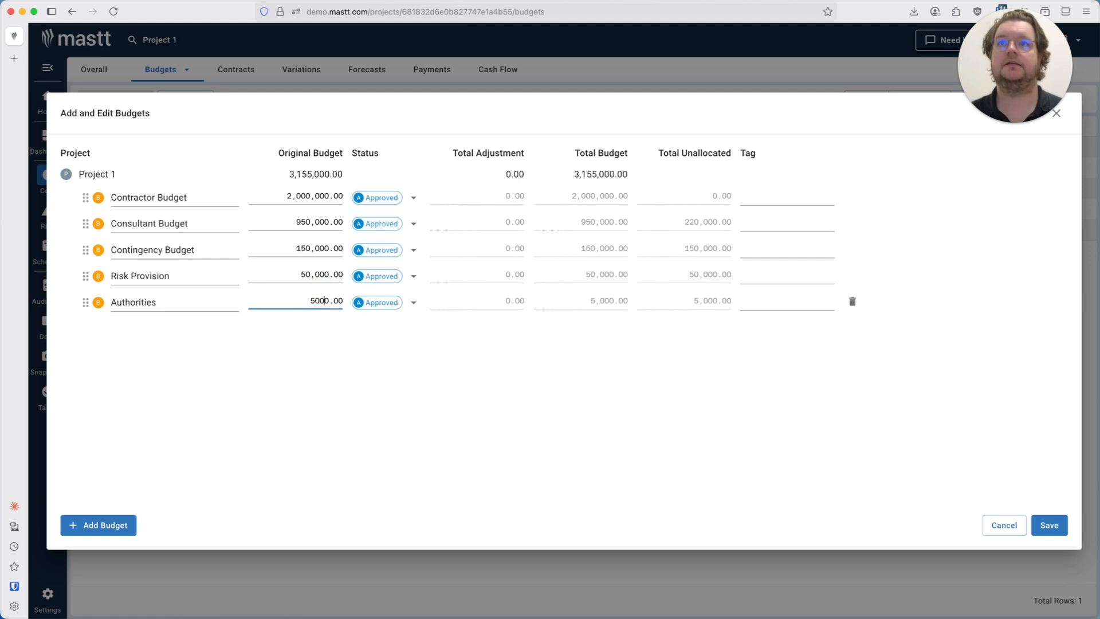
{"action": "left_click", "coordinate": [295, 394]}
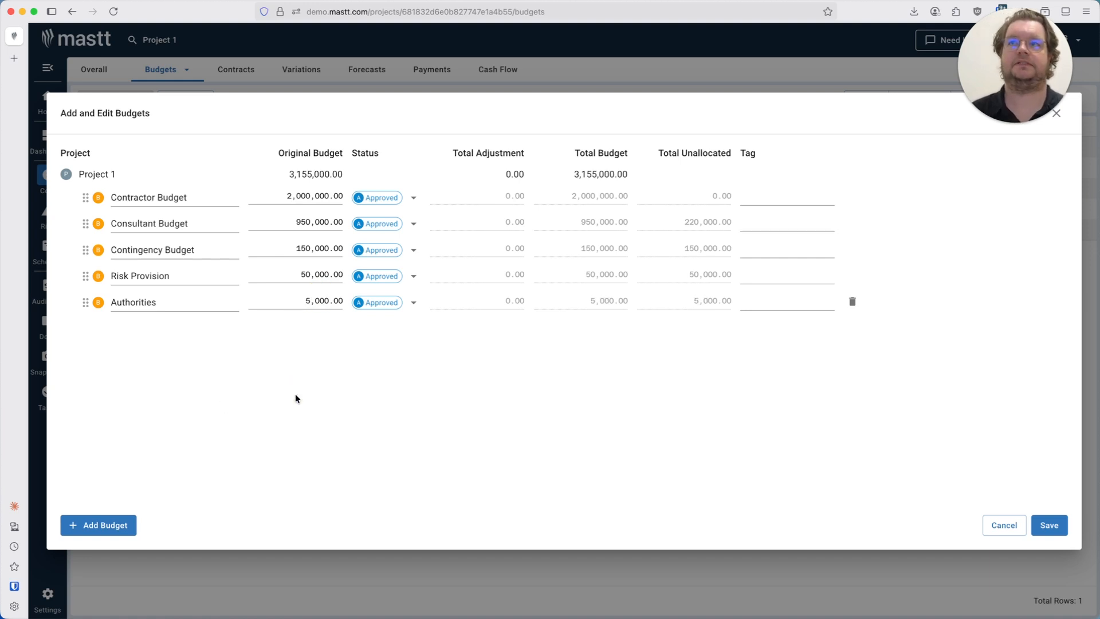
{"action": "left_click", "coordinate": [394, 302]}
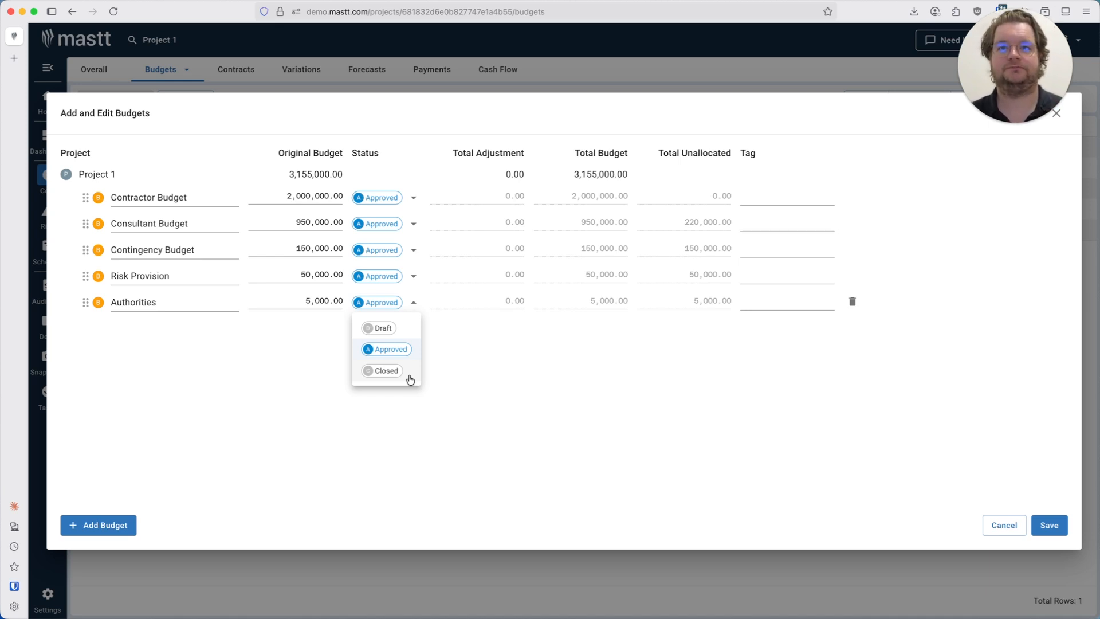
{"action": "left_click", "coordinate": [380, 349]}
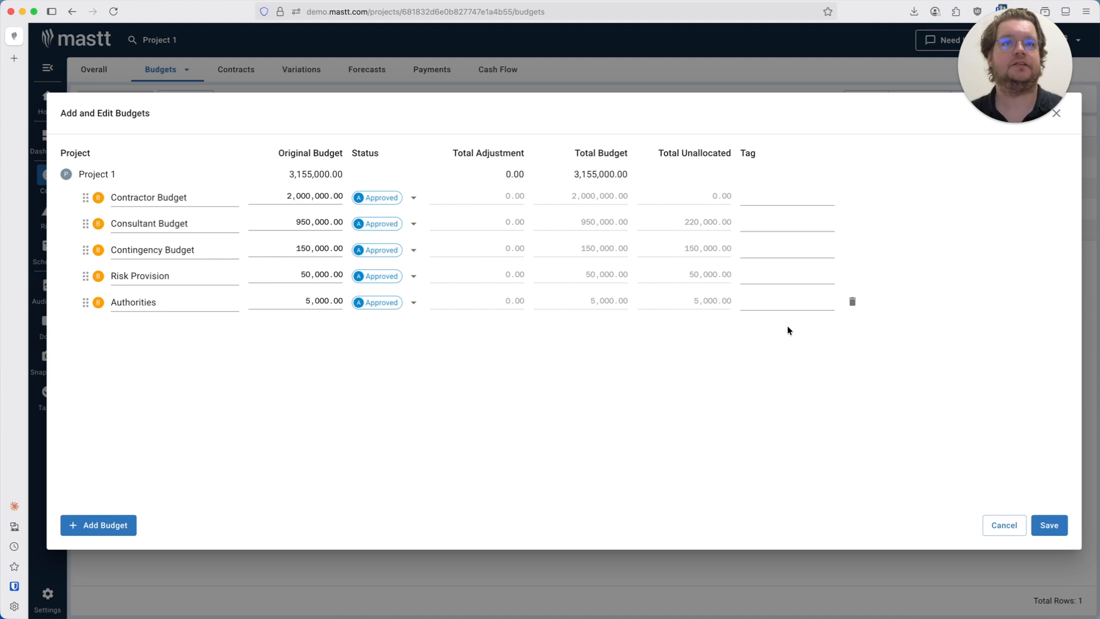
Give the Authorities budget the tag AUTH and save the budgets
{"action": "left_click", "coordinate": [758, 301]}
{"action": "type", "text": "AUTH"}
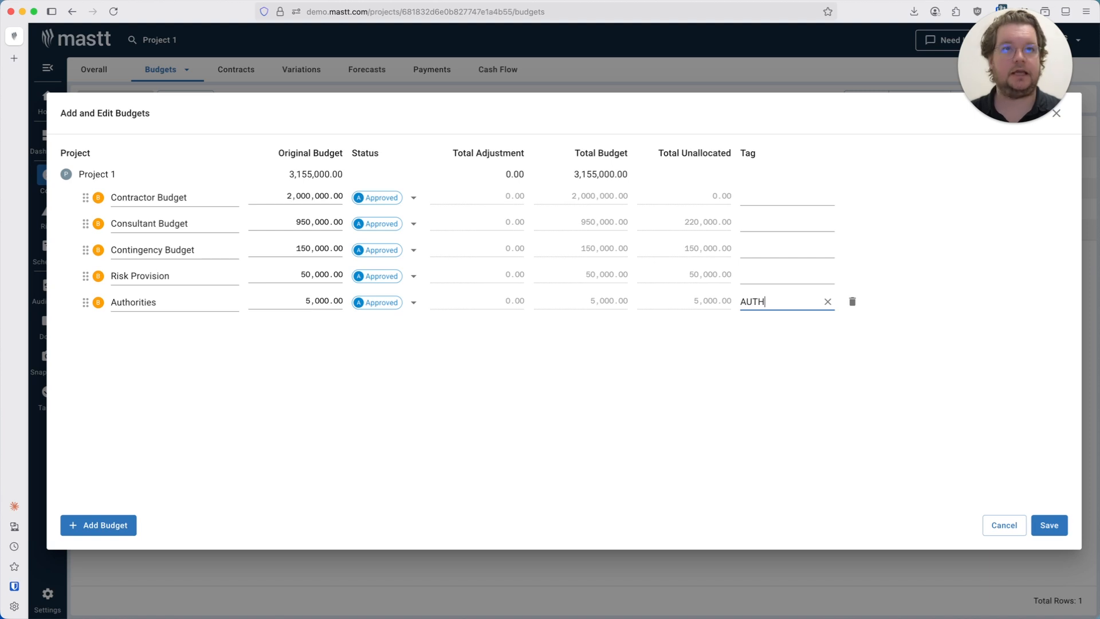
{"action": "left_click", "coordinate": [703, 395]}
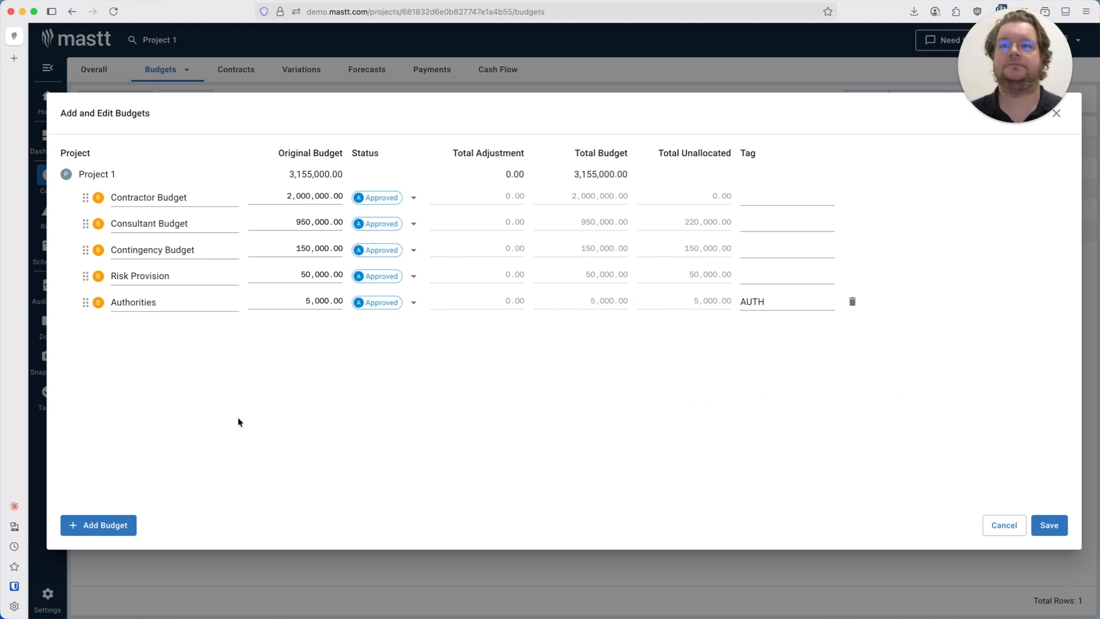
{"action": "left_click", "coordinate": [1046, 525]}
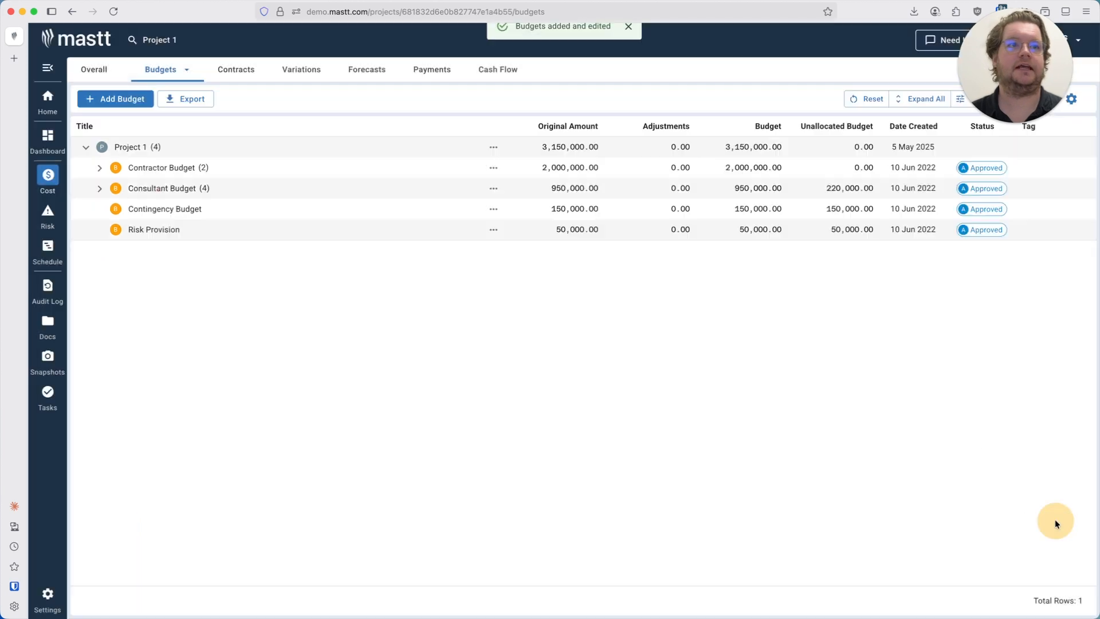
On the project dashboard, restrict the Budget tile to the budget tag AUTH
{"action": "left_click", "coordinate": [47, 137]}
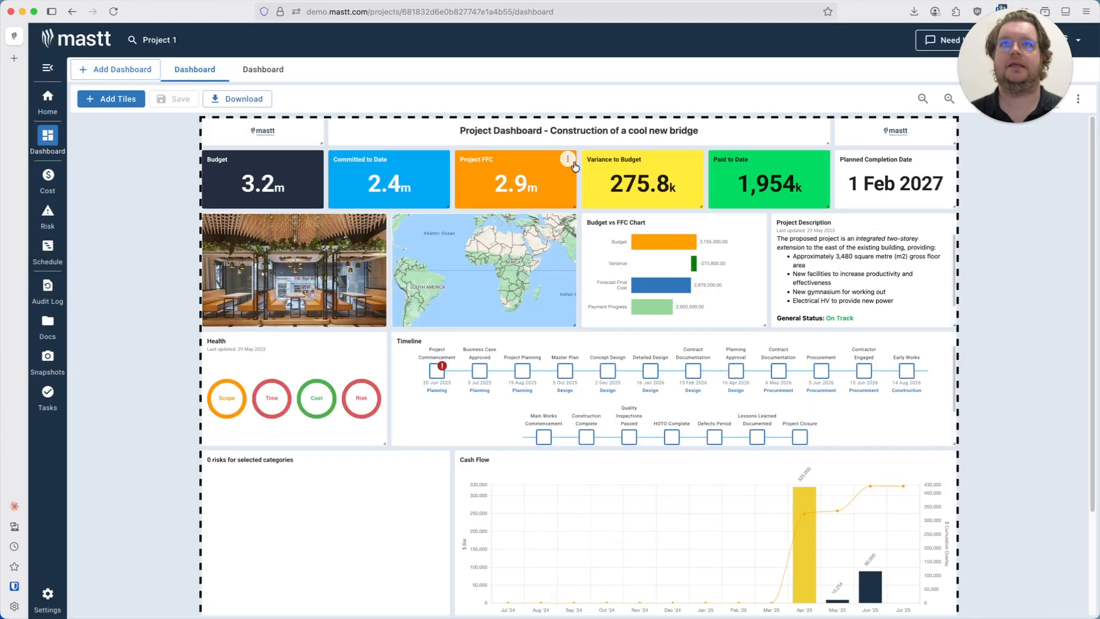
{"action": "left_click", "coordinate": [314, 159]}
{"action": "left_click", "coordinate": [327, 180]}
{"action": "left_click", "coordinate": [652, 184]}
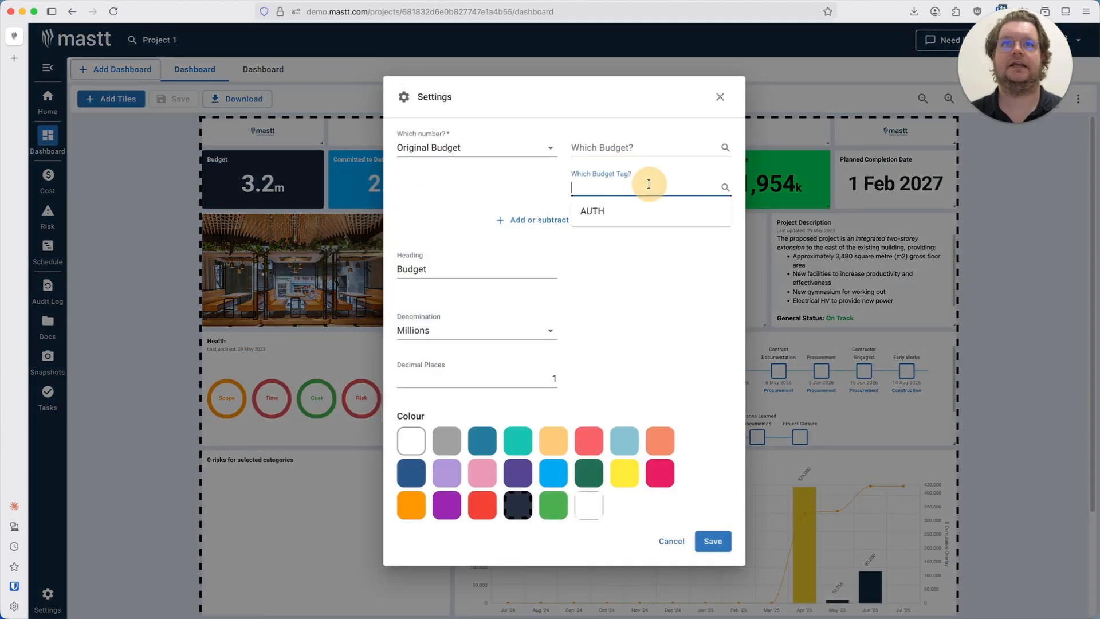
{"action": "left_click", "coordinate": [637, 211]}
{"action": "left_click", "coordinate": [712, 541]}
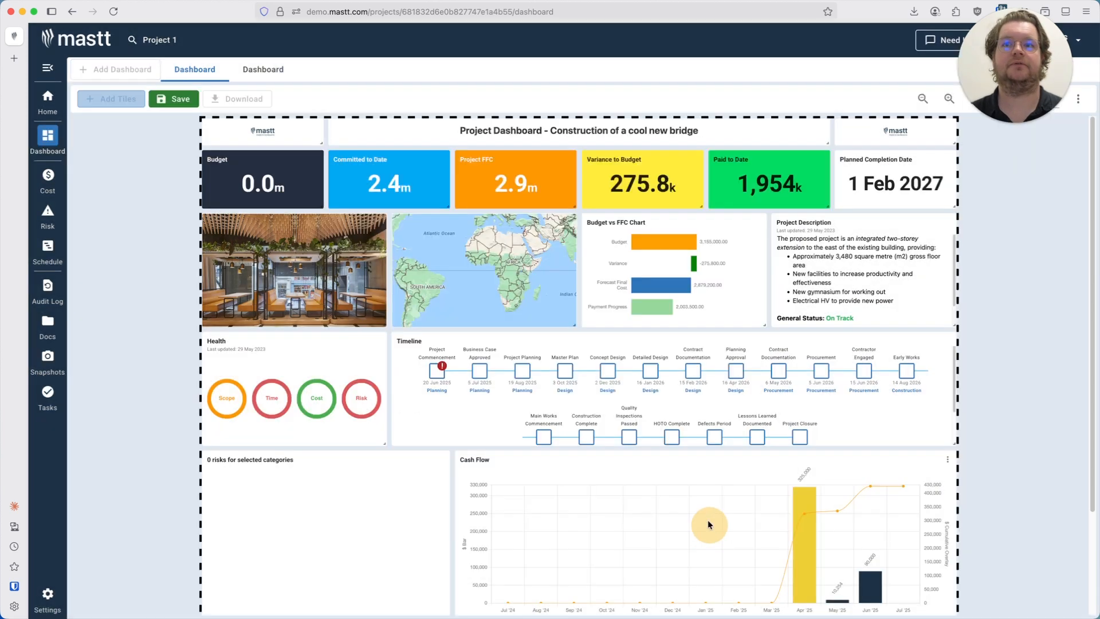
Set the denomination of the dashboard's Budget tile to Thousands
{"action": "left_click", "coordinate": [314, 159]}
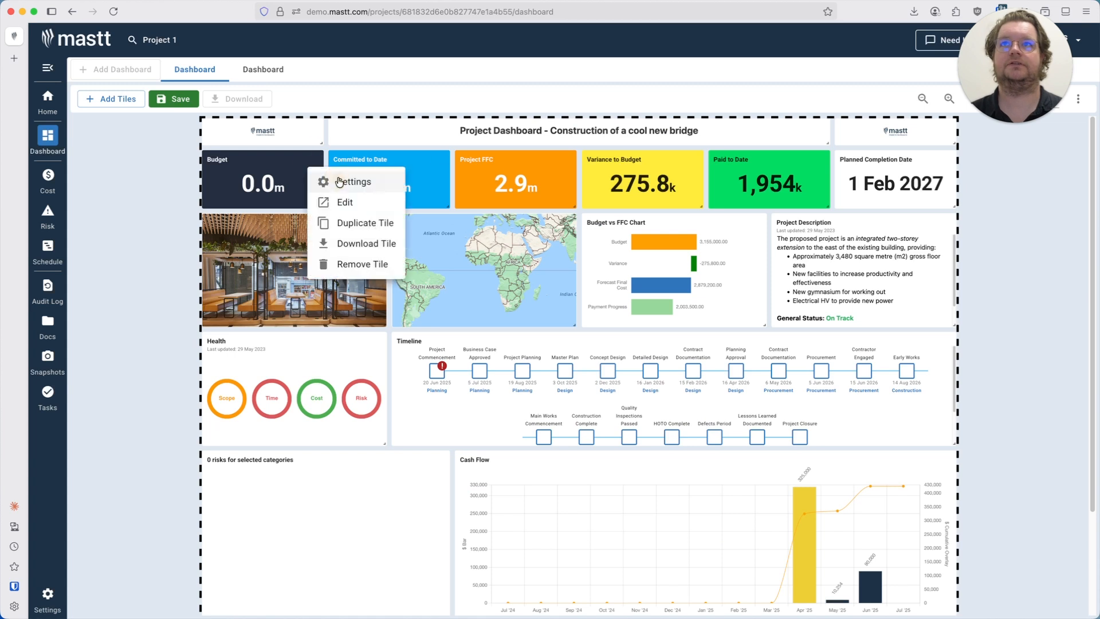
{"action": "left_click", "coordinate": [328, 180]}
{"action": "left_click", "coordinate": [459, 337]}
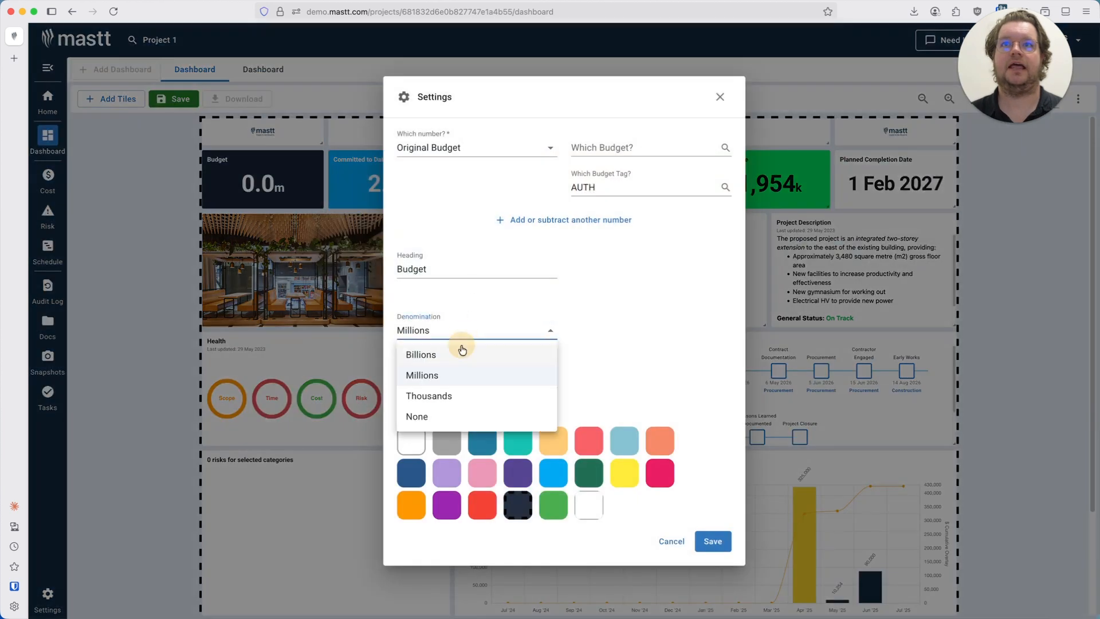
{"action": "left_click", "coordinate": [458, 400]}
{"action": "left_click", "coordinate": [713, 541]}
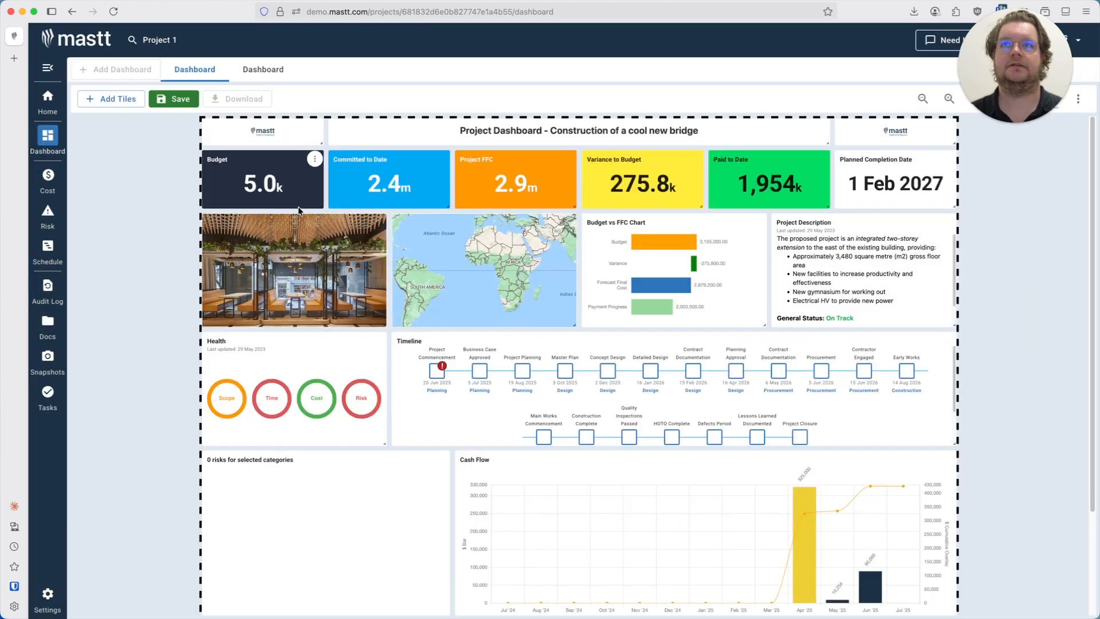
Leave the dashboard without saving its changes and return to the project's budget list under Cost
{"action": "left_click", "coordinate": [48, 180]}
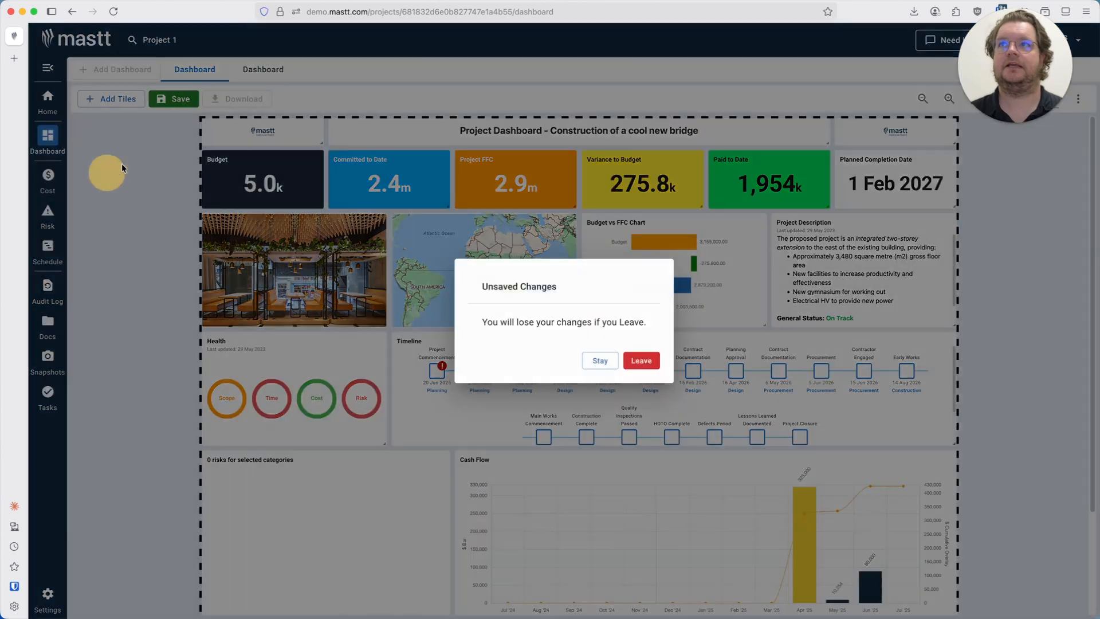
{"action": "left_click", "coordinate": [641, 360]}
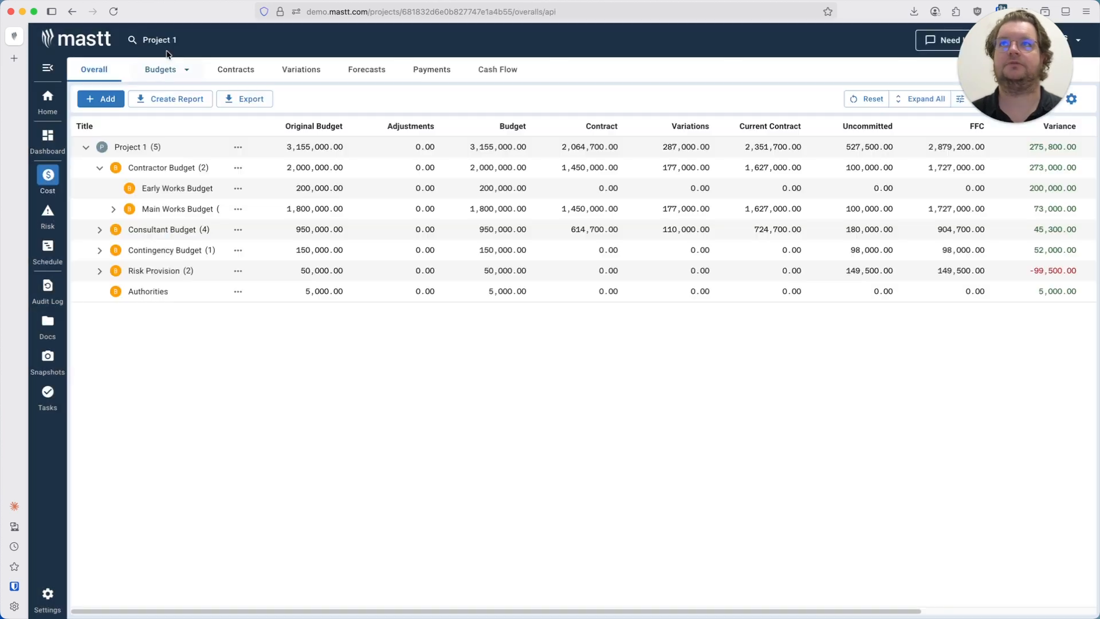
{"action": "mouse_move", "coordinate": [172, 67]}
{"action": "left_click", "coordinate": [163, 97]}
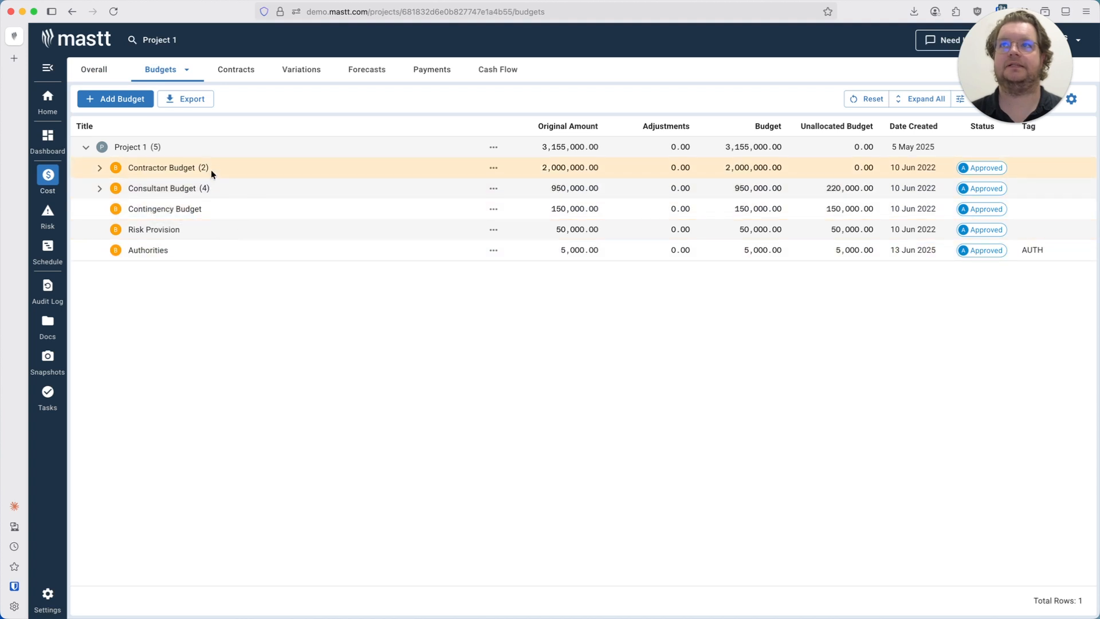
Reorder the budgets so Authorities sits between Consultant Budget and Contingency Budget, and save
{"action": "left_click", "coordinate": [493, 250]}
{"action": "left_click", "coordinate": [506, 275]}
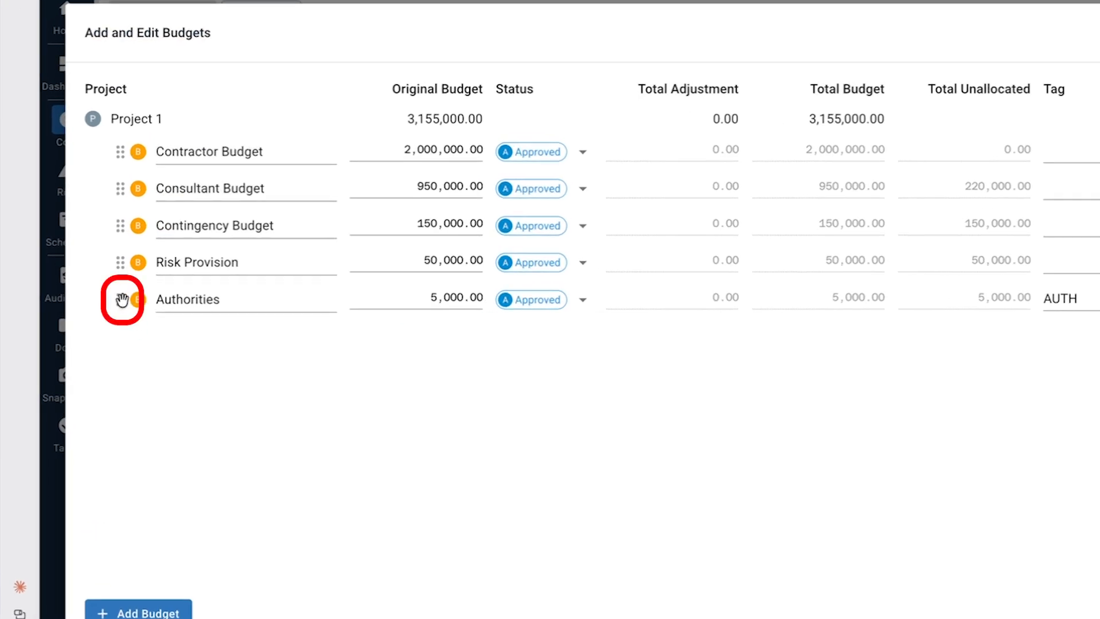
{"action": "left_click_drag", "start_coordinate": [120, 298], "coordinate": [117, 217]}
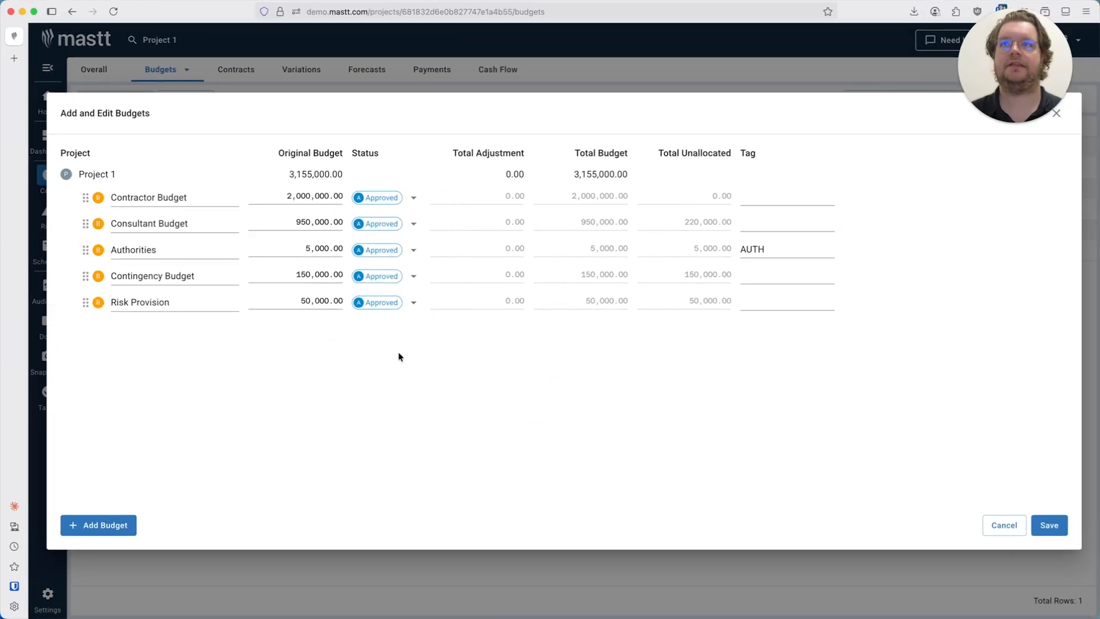
{"action": "left_click", "coordinate": [1048, 525]}
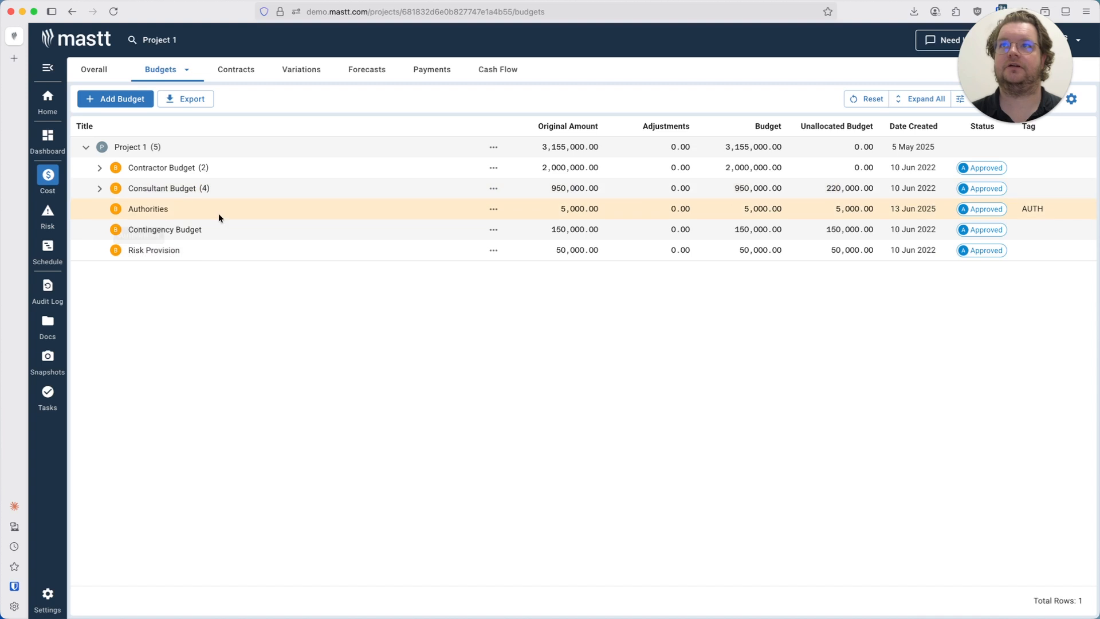
Under the Authorities budget, add a sub-budget named Permits with an original budget of 2,000
{"action": "left_click", "coordinate": [494, 209]}
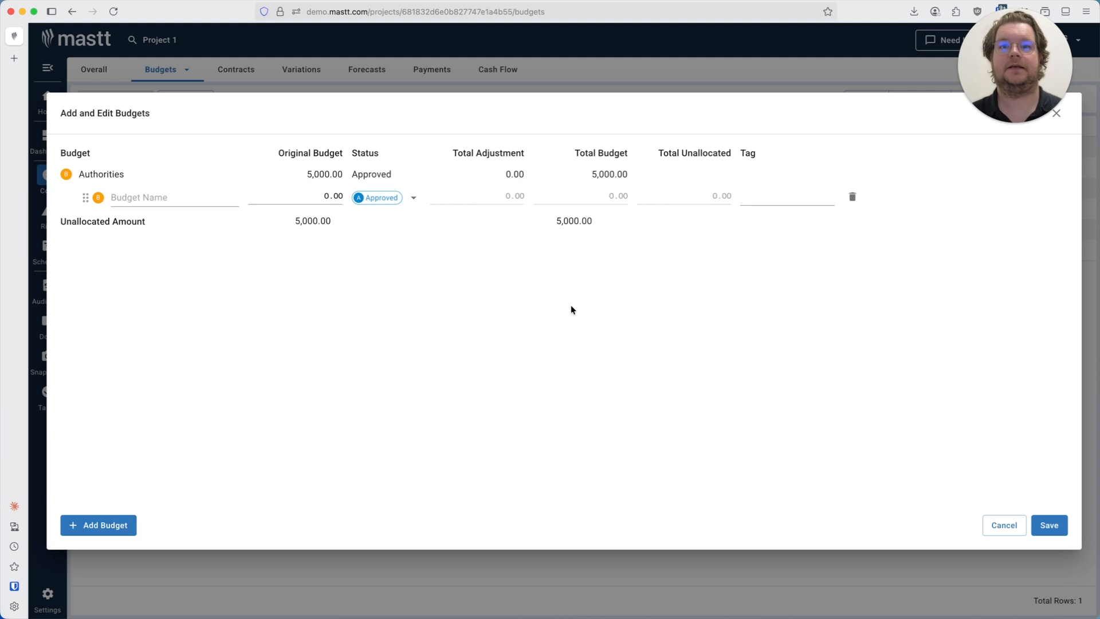
{"action": "left_click", "coordinate": [154, 198]}
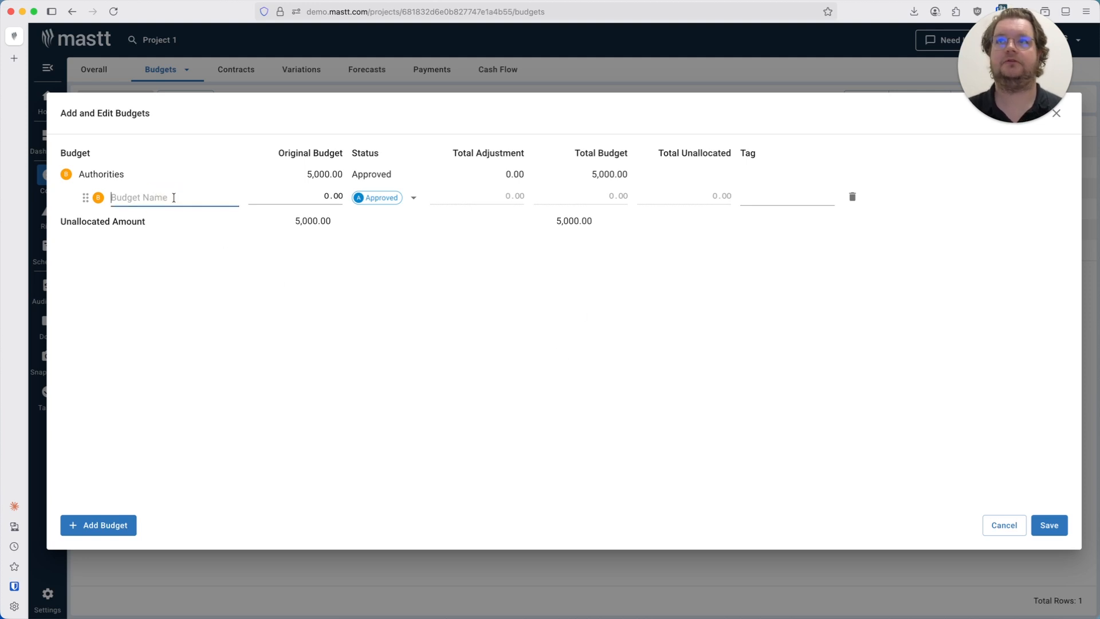
{"action": "type", "text": "Permits"}
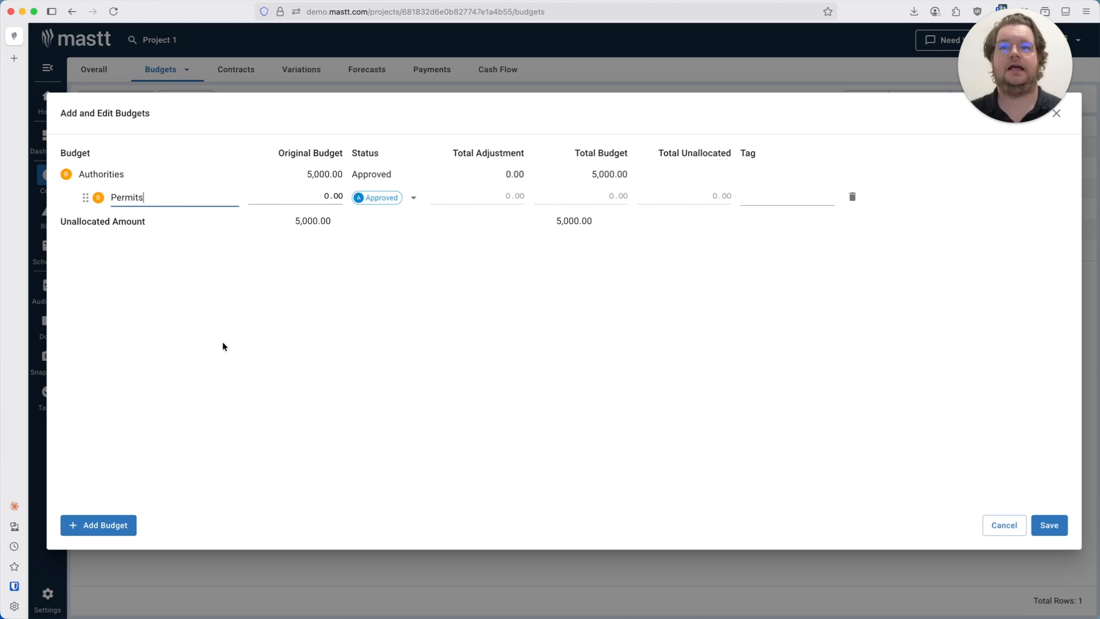
{"action": "left_click", "coordinate": [266, 299]}
{"action": "left_click", "coordinate": [326, 195]}
{"action": "type", "text": "20"}
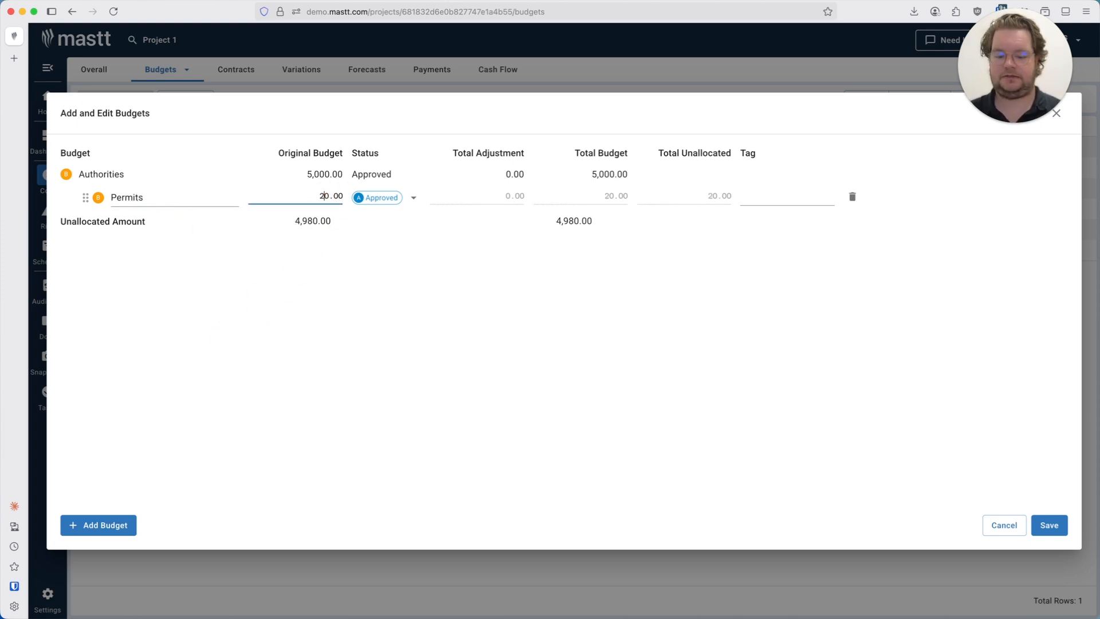
{"action": "type", "text": "00"}
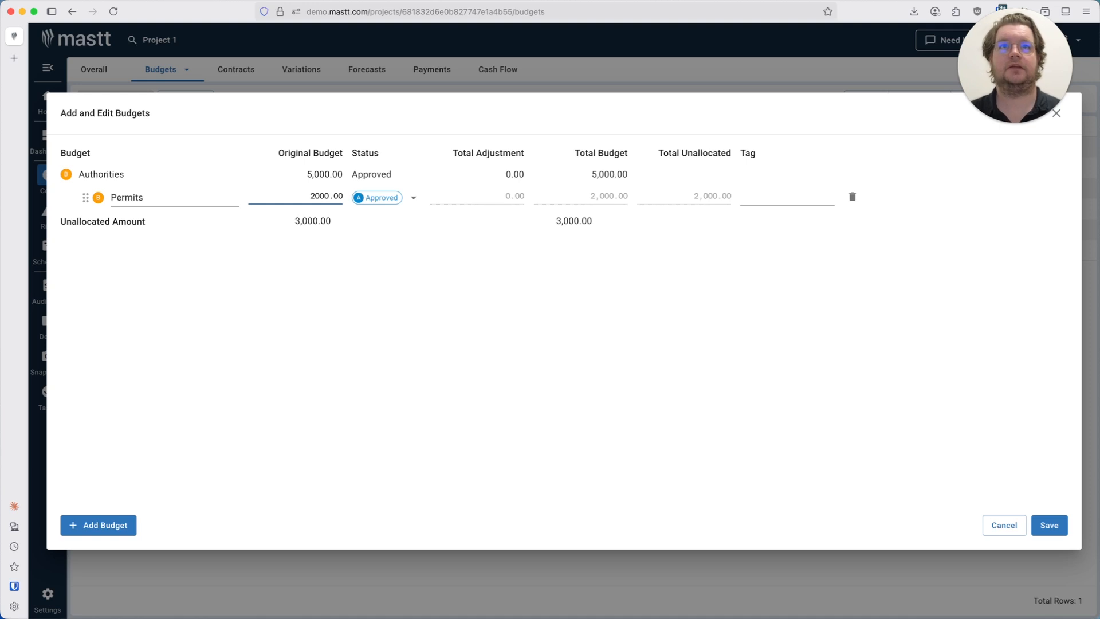
{"action": "left_click", "coordinate": [349, 363]}
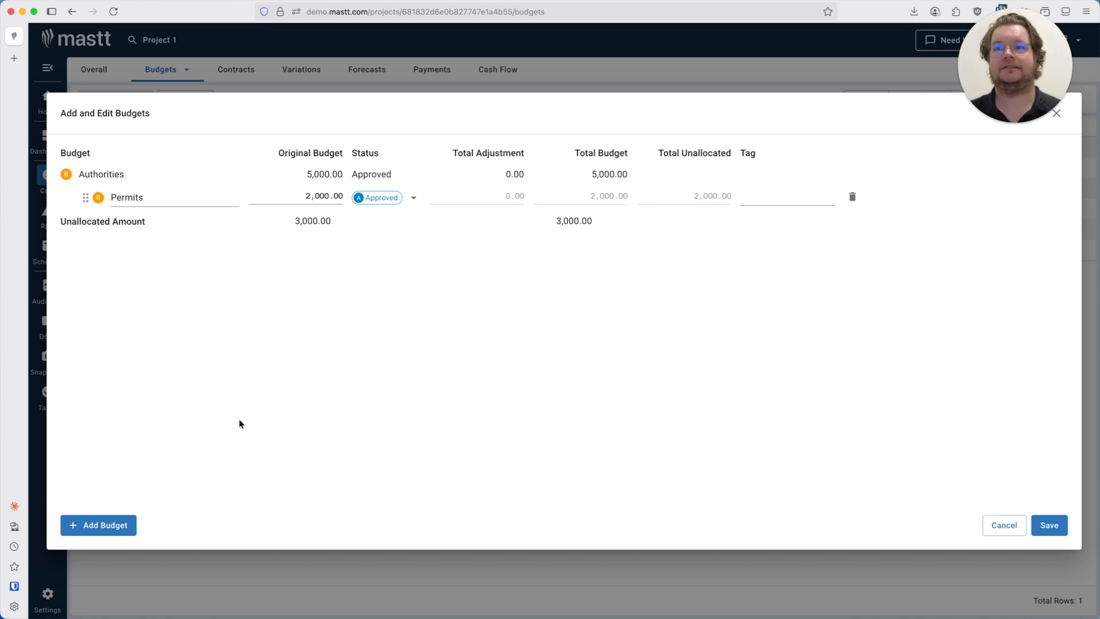
Add a second Authorities sub-budget named Environmental with an original budget of 3,500, and save the sub-budgets
{"action": "left_click", "coordinate": [98, 525]}
{"action": "left_click", "coordinate": [190, 223]}
{"action": "type", "text": "E"}
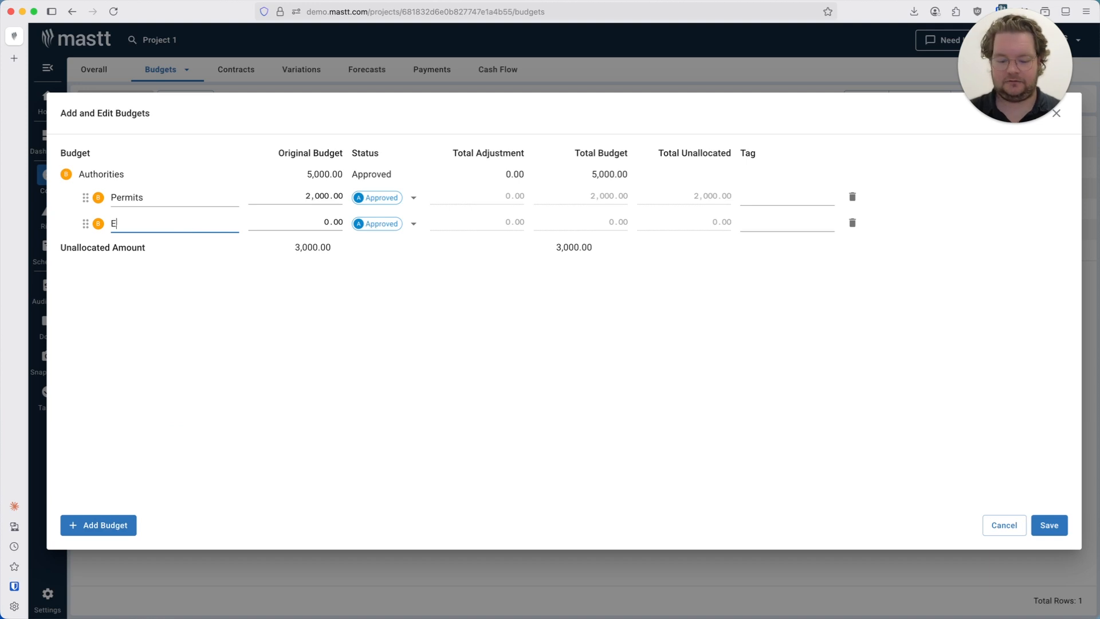
{"action": "type", "text": "nviron"}
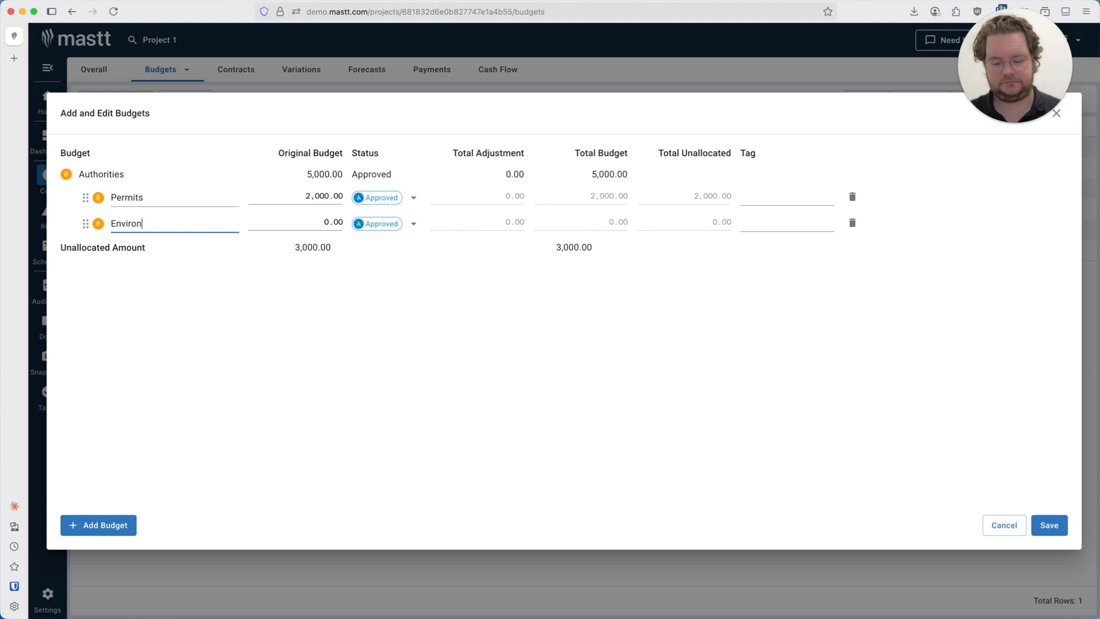
{"action": "type", "text": "mental"}
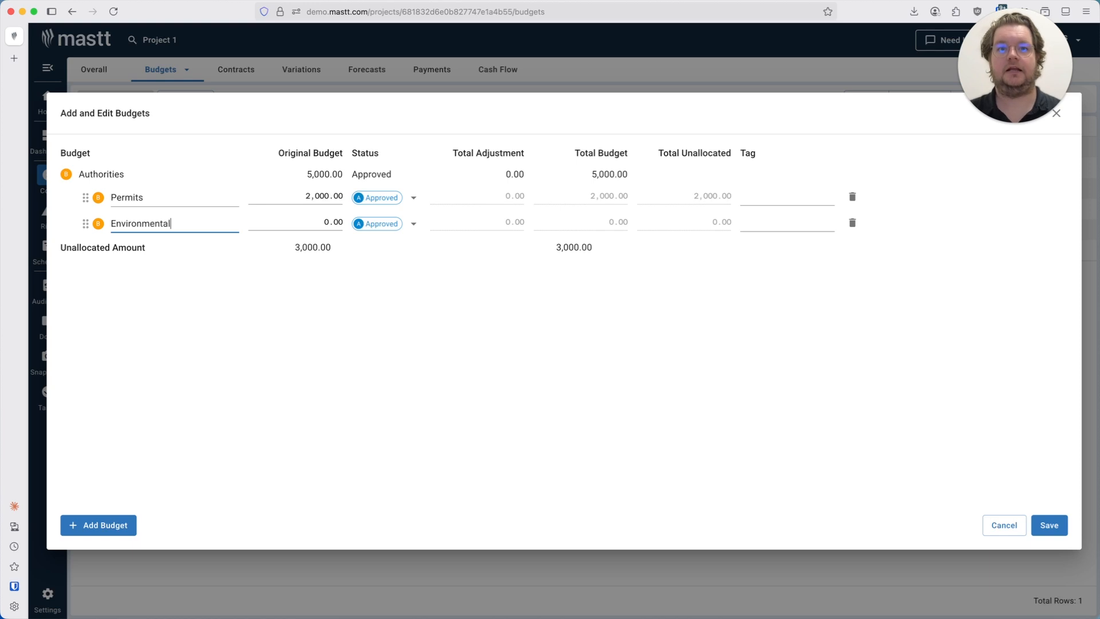
{"action": "left_click", "coordinate": [300, 221]}
{"action": "type", "text": "3,5"}
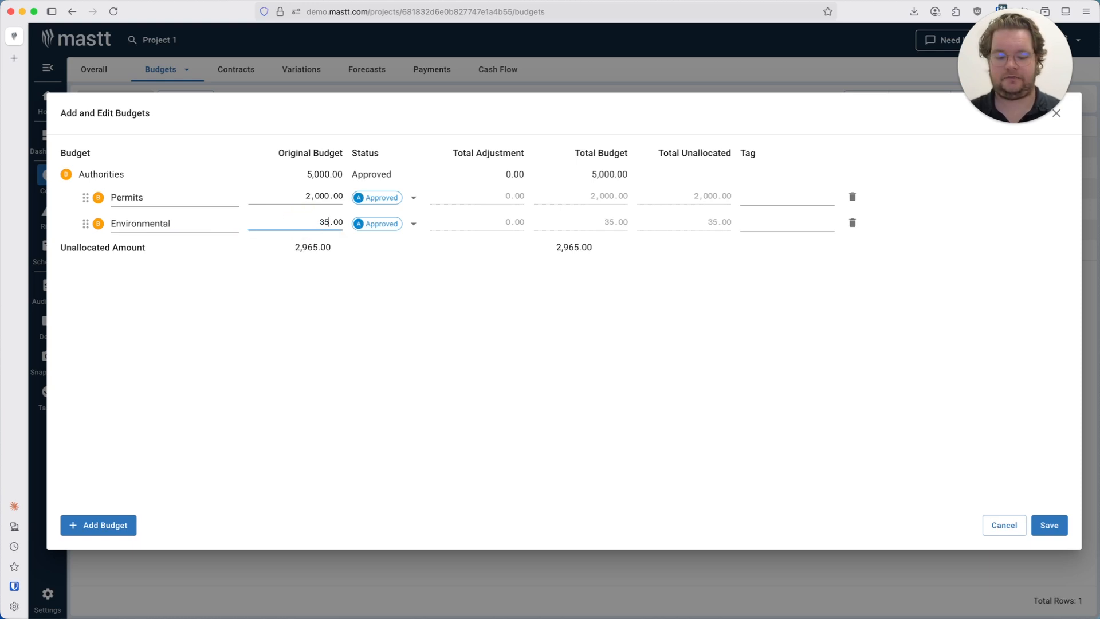
{"action": "type", "text": "00"}
{"action": "left_click", "coordinate": [344, 353]}
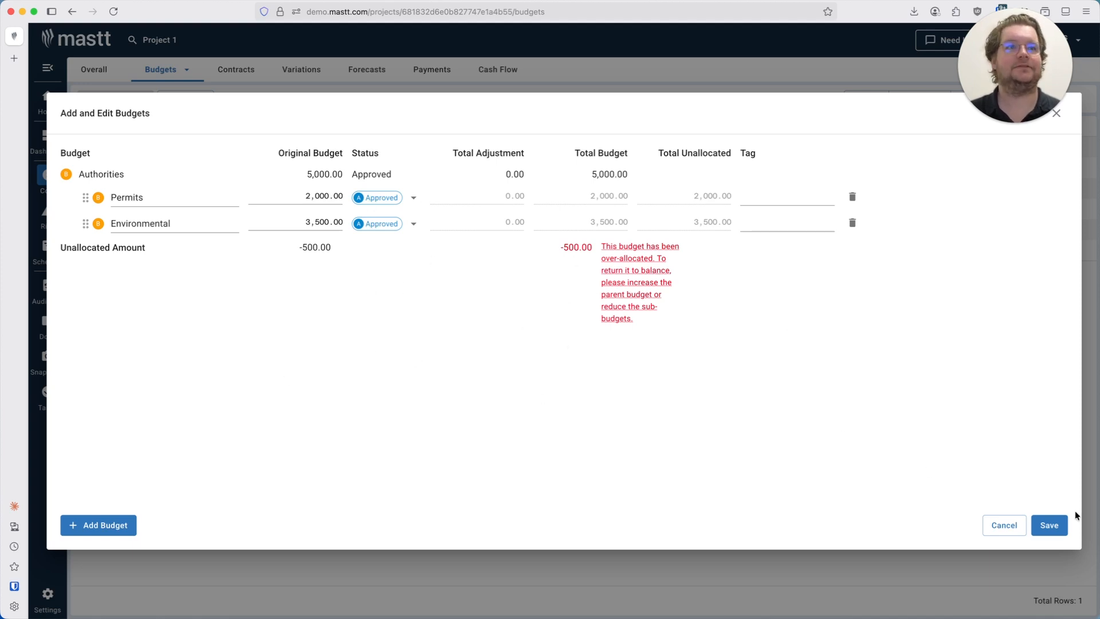
{"action": "left_click", "coordinate": [1049, 524]}
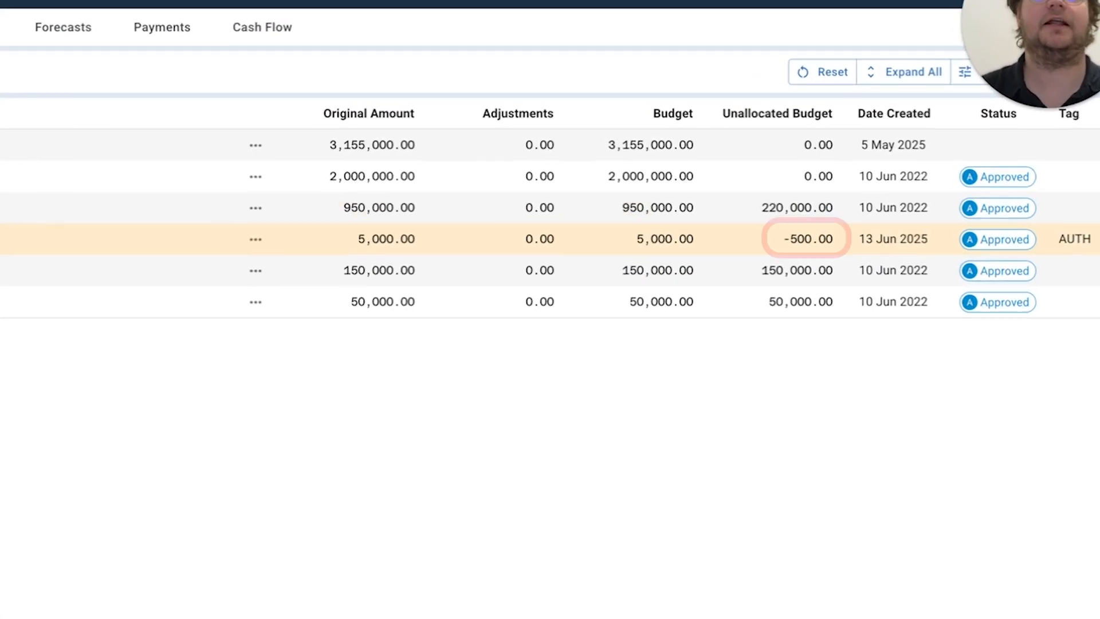
Expand the Authorities budget to examine its sub-budgets and unallocated amount
{"action": "left_click", "coordinate": [4, 239]}
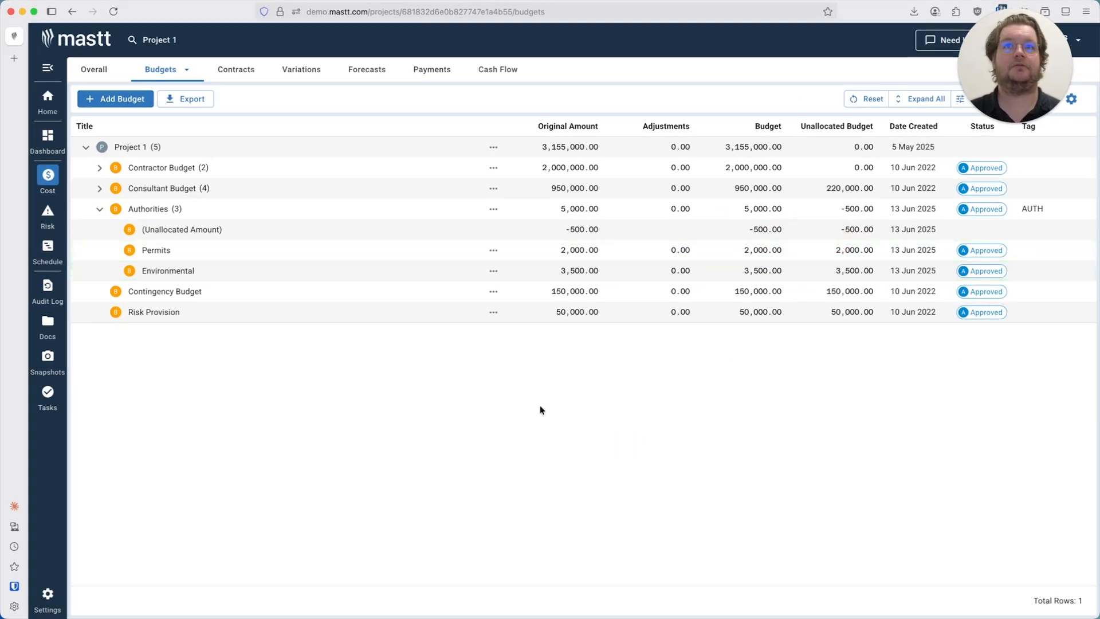
{"action": "left_click", "coordinate": [493, 209]}
{"action": "left_click", "coordinate": [386, 404]}
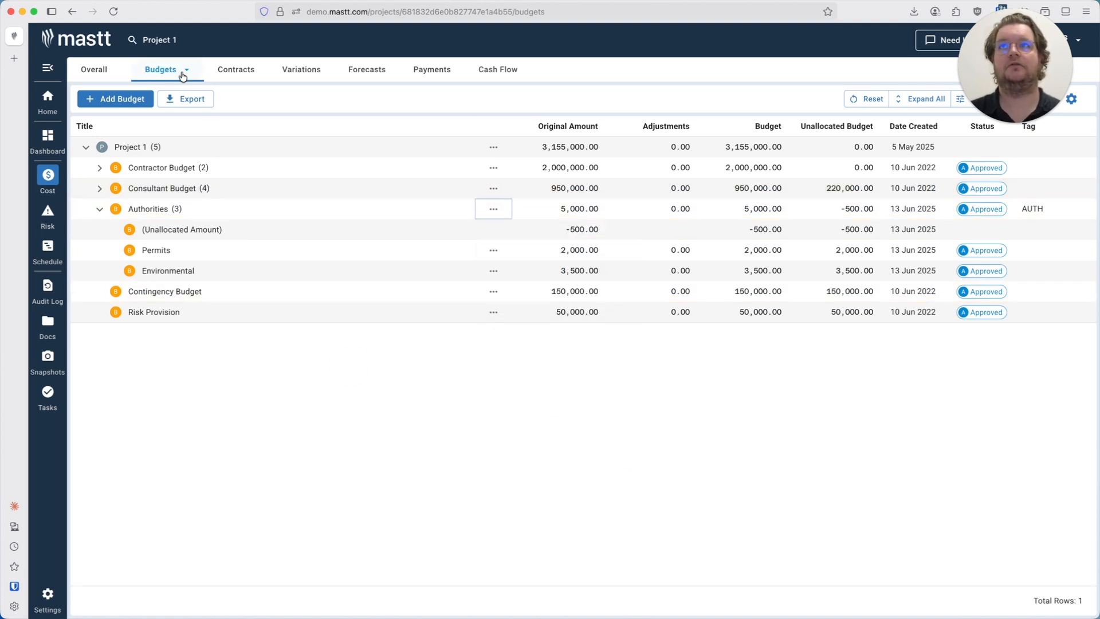
Go to the project's budget adjustments and start a funds transfer titled VA1
{"action": "left_click", "coordinate": [183, 75]}
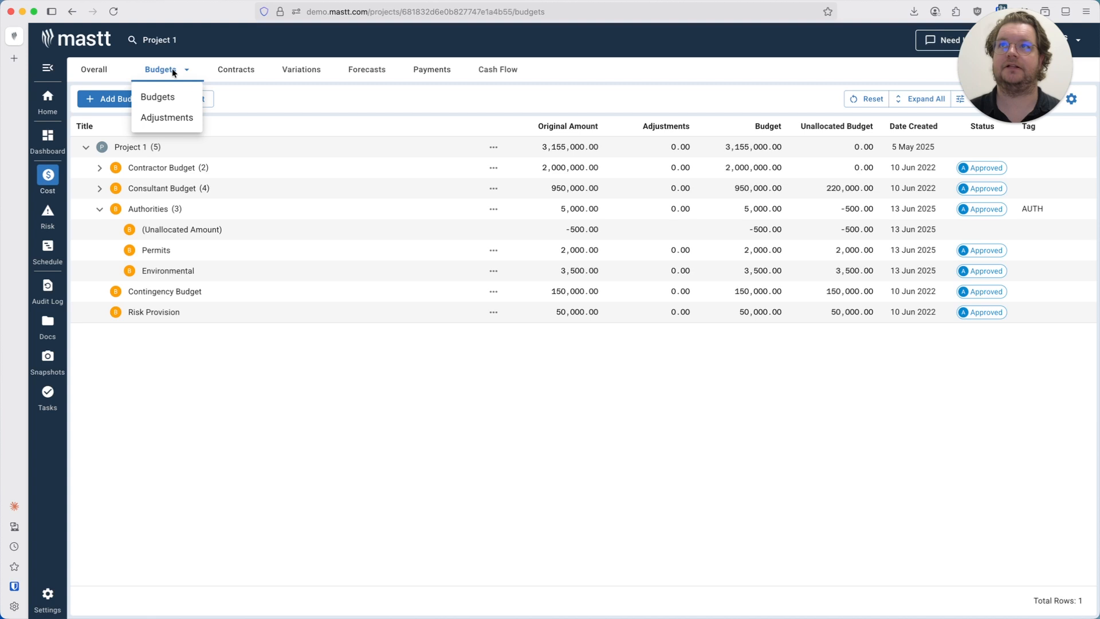
{"action": "left_click", "coordinate": [177, 118]}
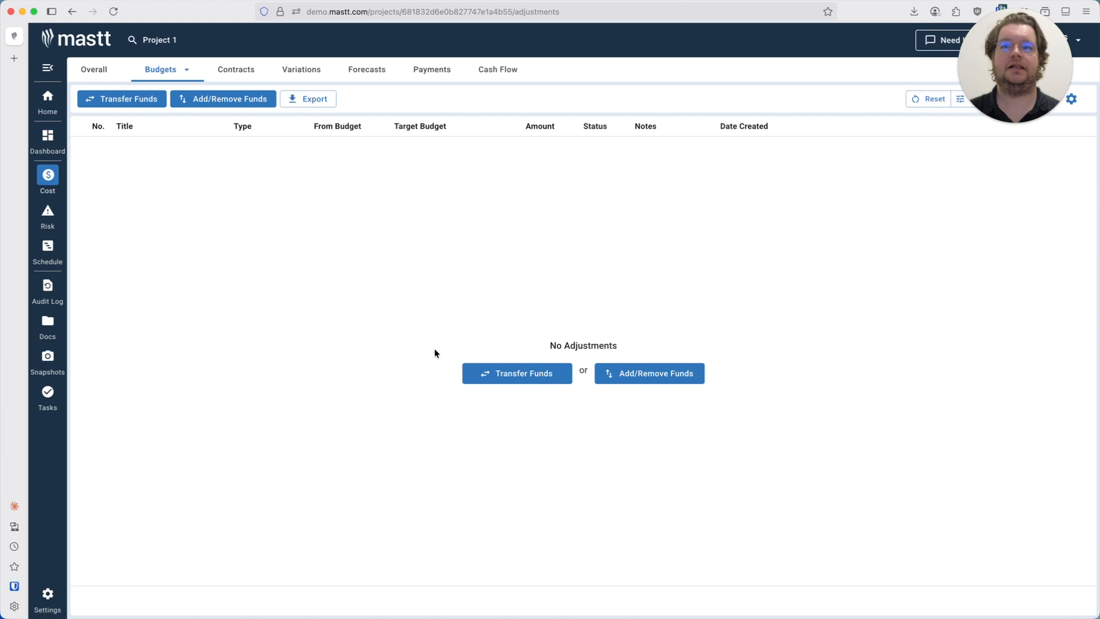
{"action": "left_click", "coordinate": [139, 101]}
{"action": "left_click", "coordinate": [378, 202]}
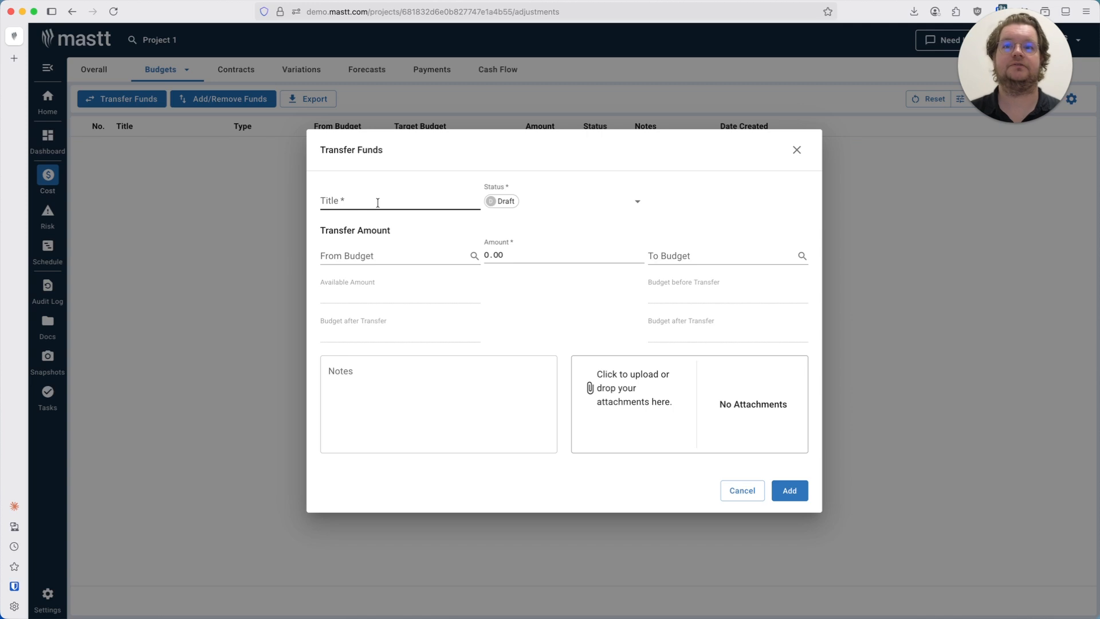
{"action": "left_click", "coordinate": [378, 201]}
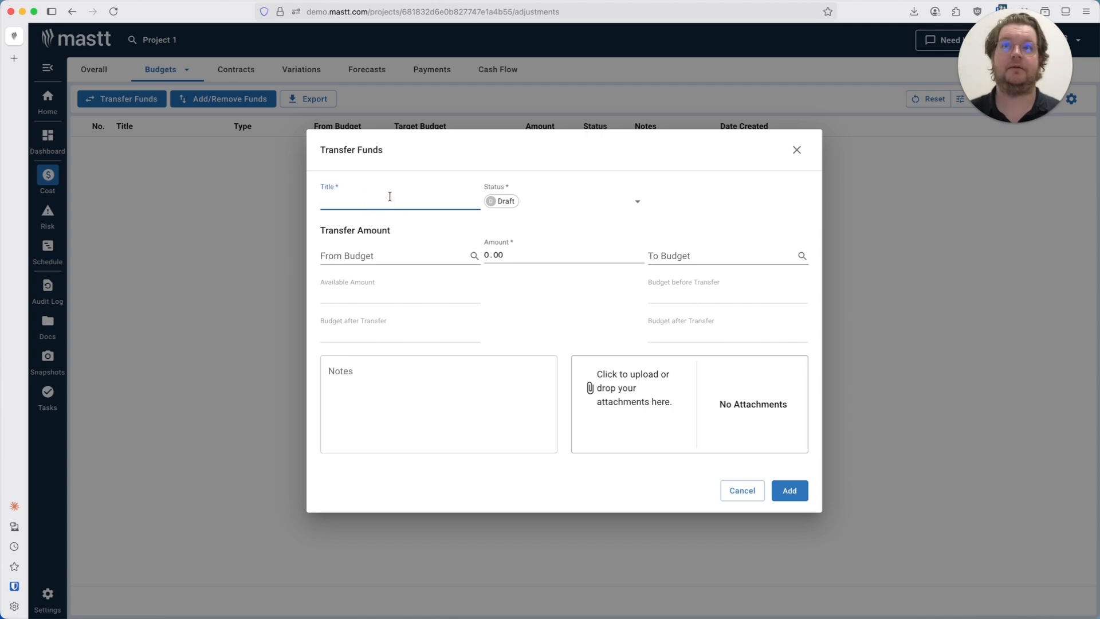
{"action": "type", "text": "VAS"}
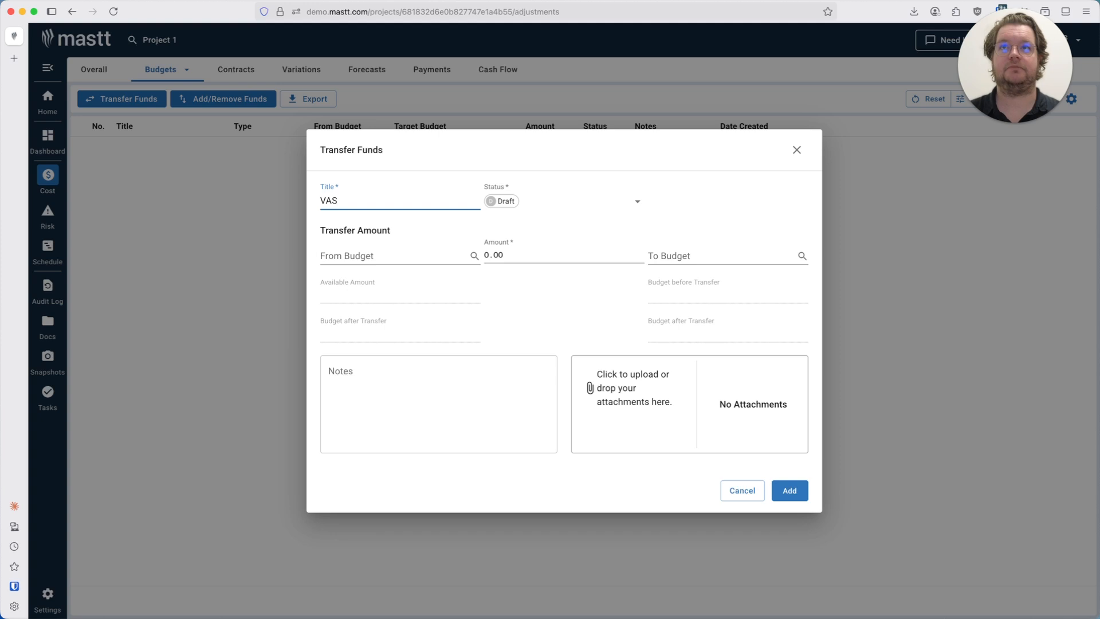
{"action": "key", "text": "BackSpace"}
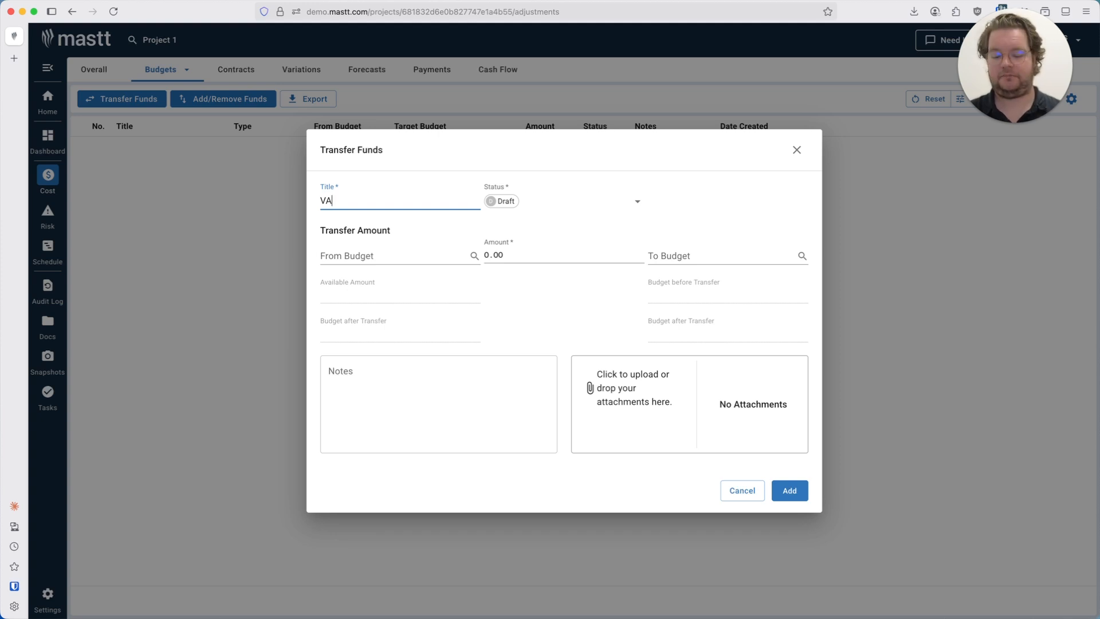
{"action": "type", "text": "1"}
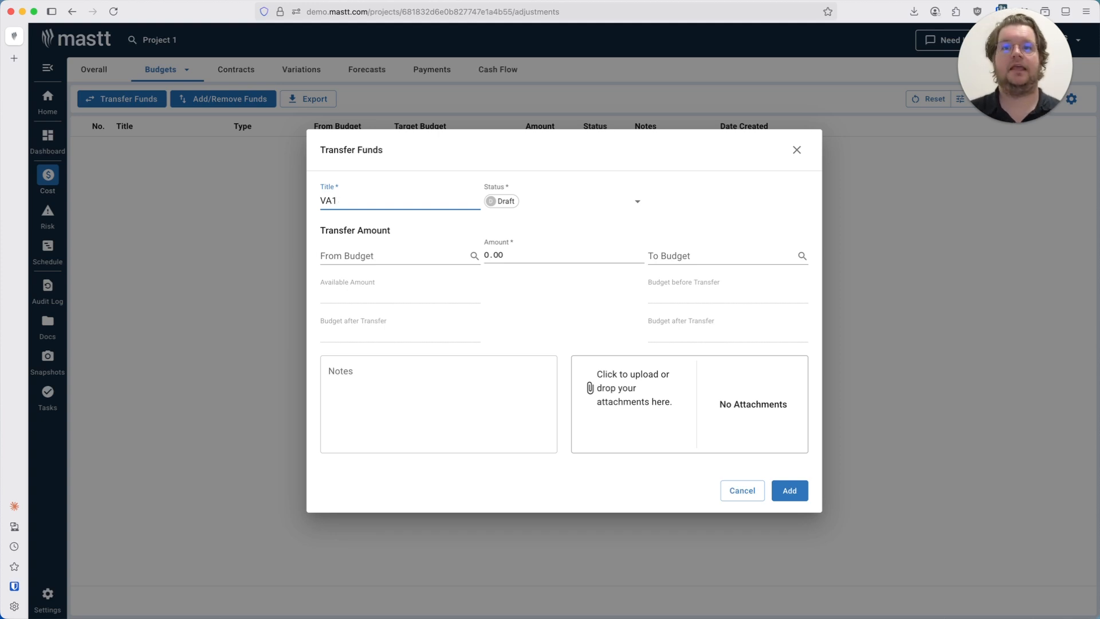
Set the transfer's source to Contingency Budget and its destination to Authorities
{"action": "left_click", "coordinate": [409, 255]}
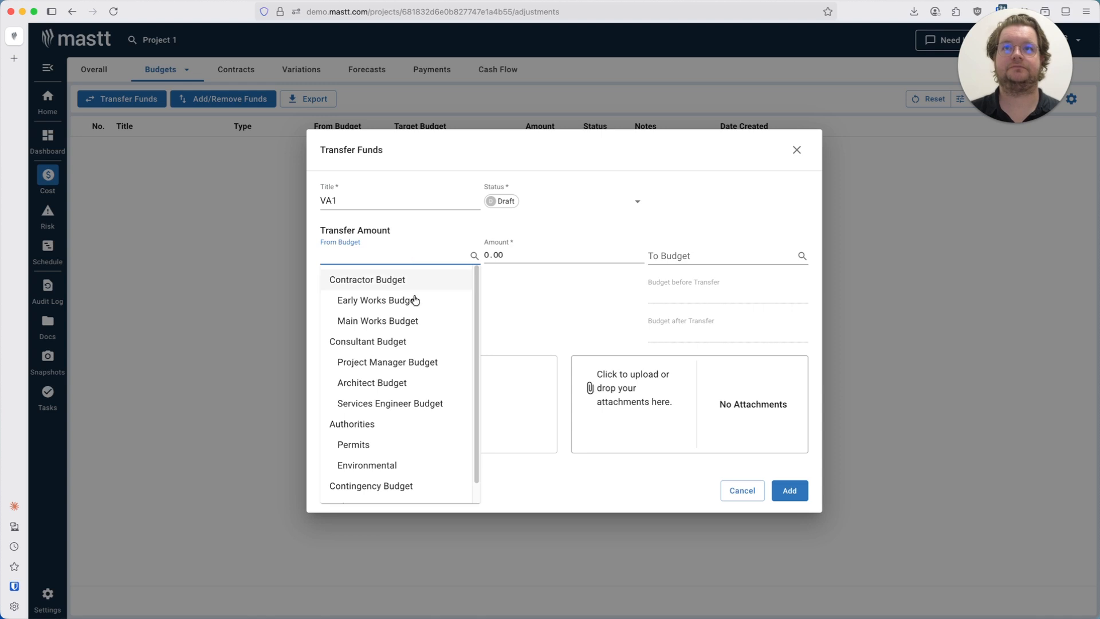
{"action": "scroll", "coordinate": [401, 405], "scroll_direction": "down", "scroll_amount": 1}
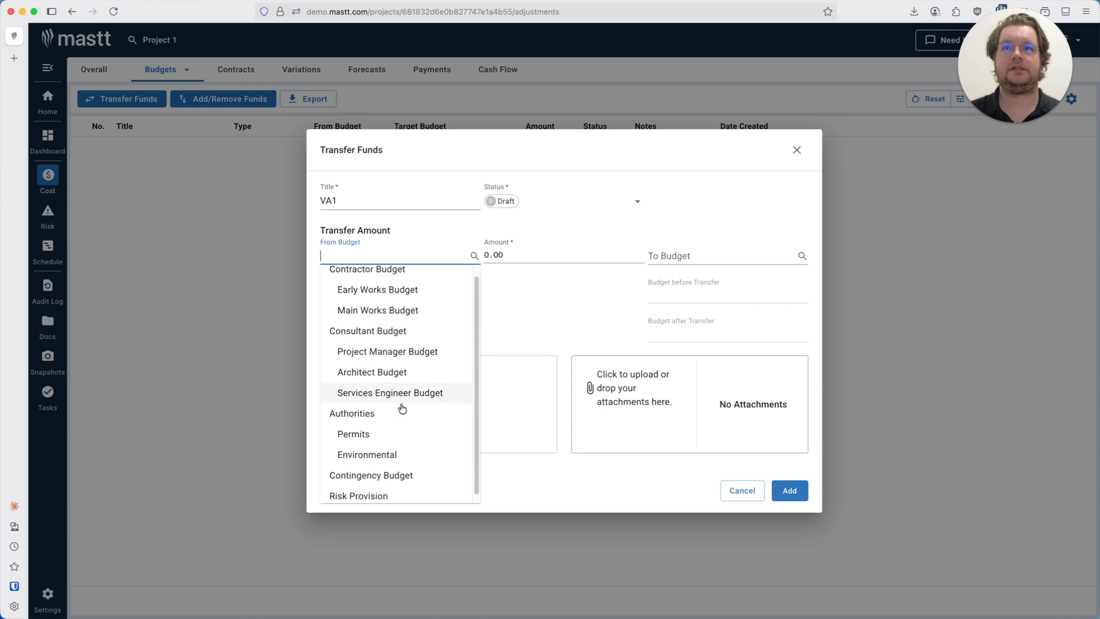
{"action": "left_click", "coordinate": [404, 468]}
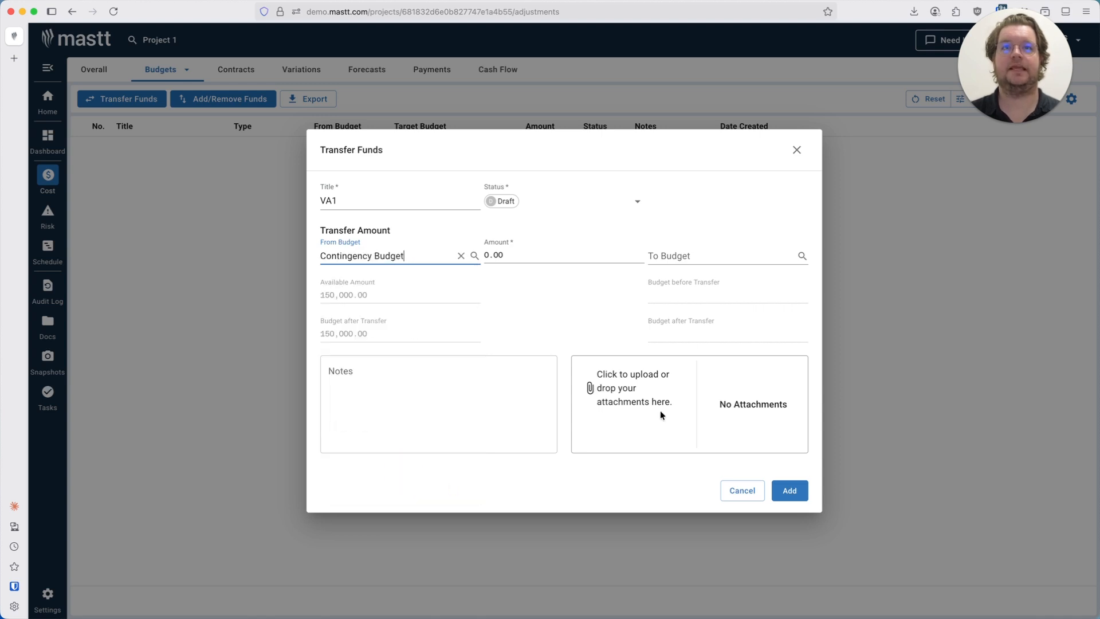
{"action": "left_click", "coordinate": [701, 256]}
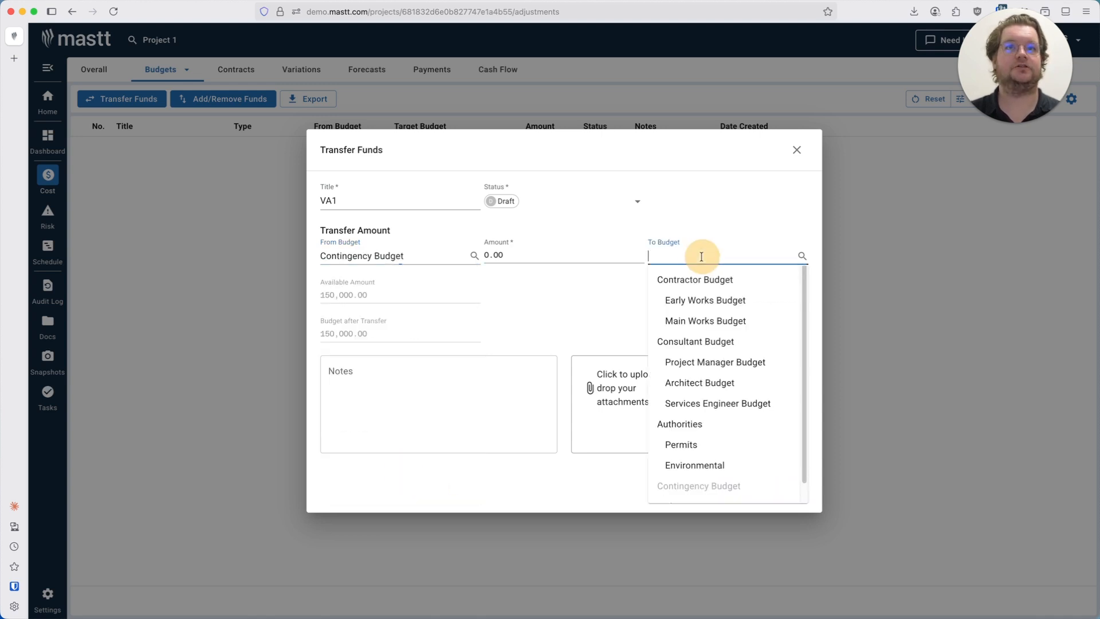
{"action": "left_click", "coordinate": [708, 428]}
Set the transfer amount to 500
{"action": "left_click", "coordinate": [542, 255]}
{"action": "key", "text": "shift+Left"}
{"action": "key", "text": "shift+Left"}
{"action": "key", "text": "shift+Left"}
{"action": "key", "text": "shift+Left"}
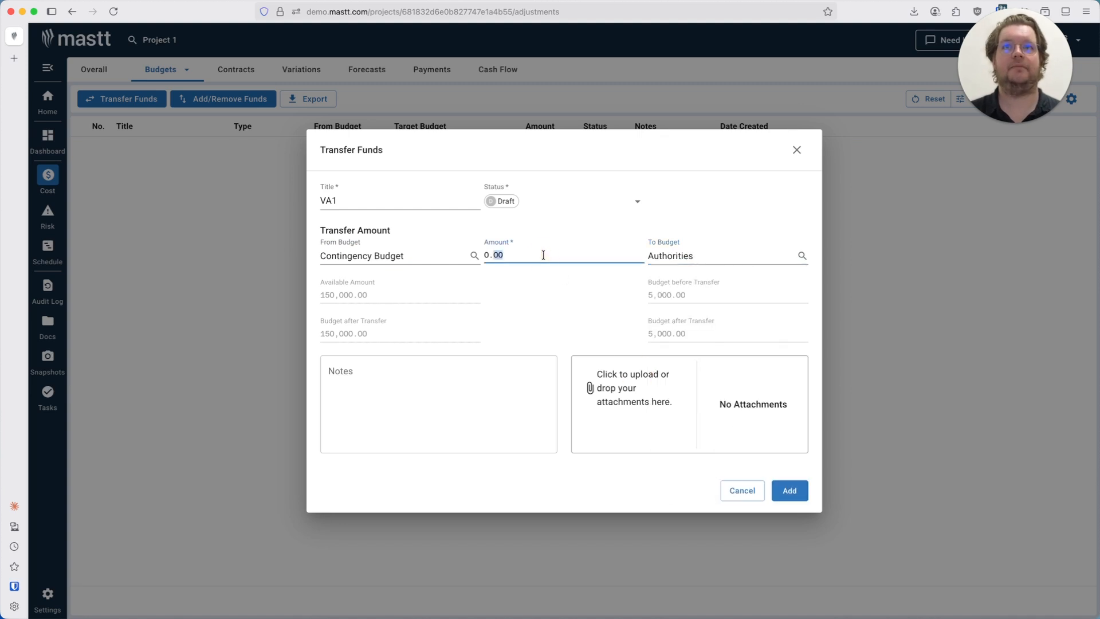
{"action": "type", "text": "500"}
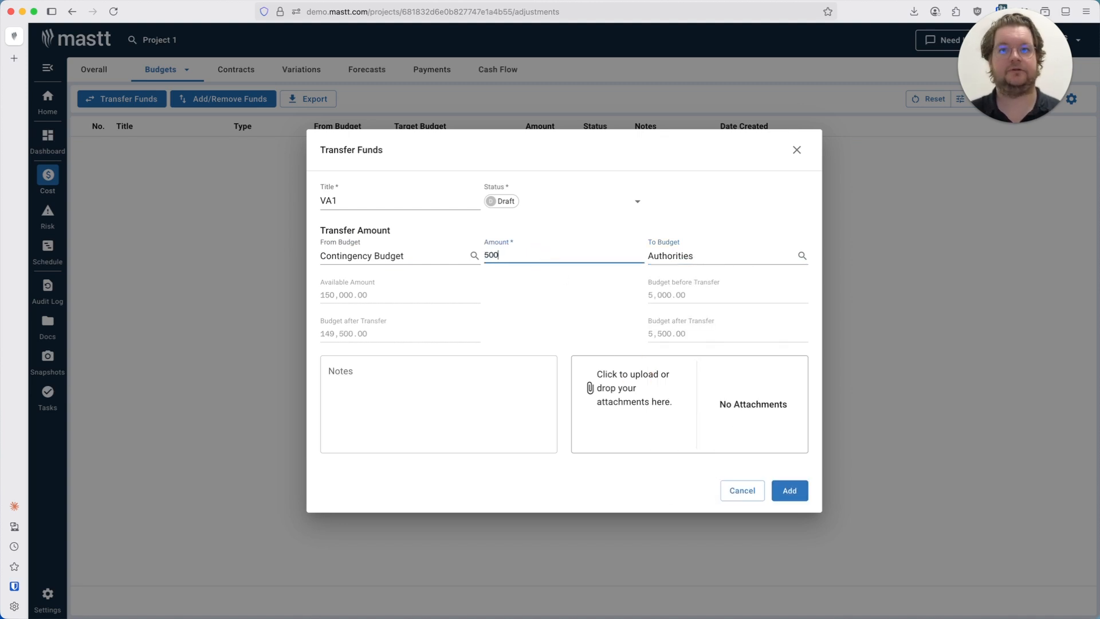
{"action": "left_click", "coordinate": [512, 321]}
{"action": "left_click", "coordinate": [376, 376]}
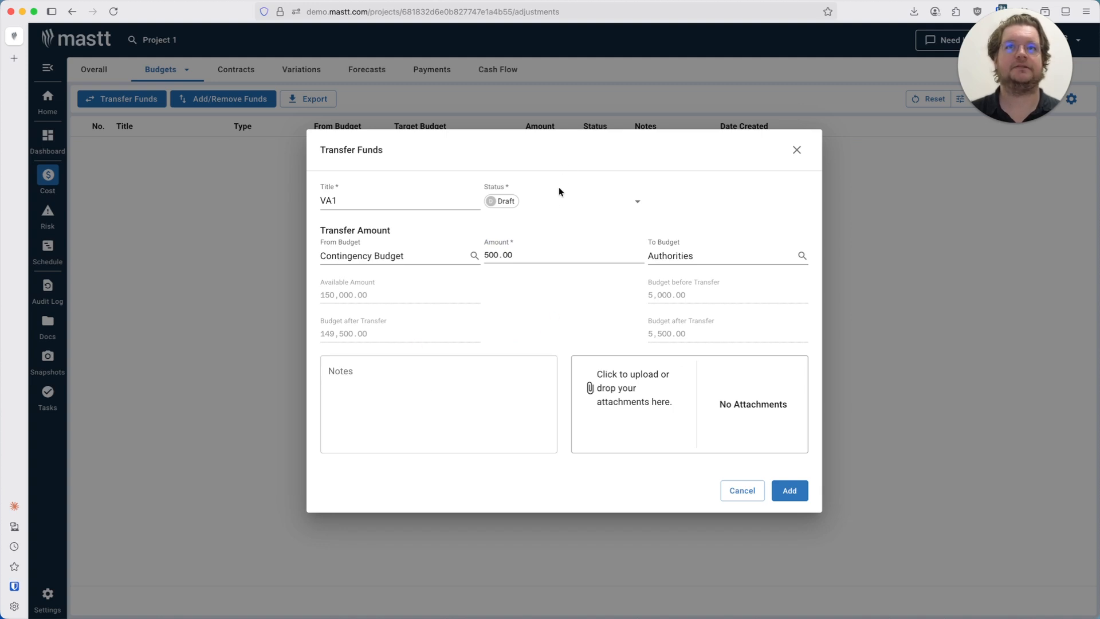
Set the transfer's status to Approved and add it to the adjustments
{"action": "left_click", "coordinate": [577, 193]}
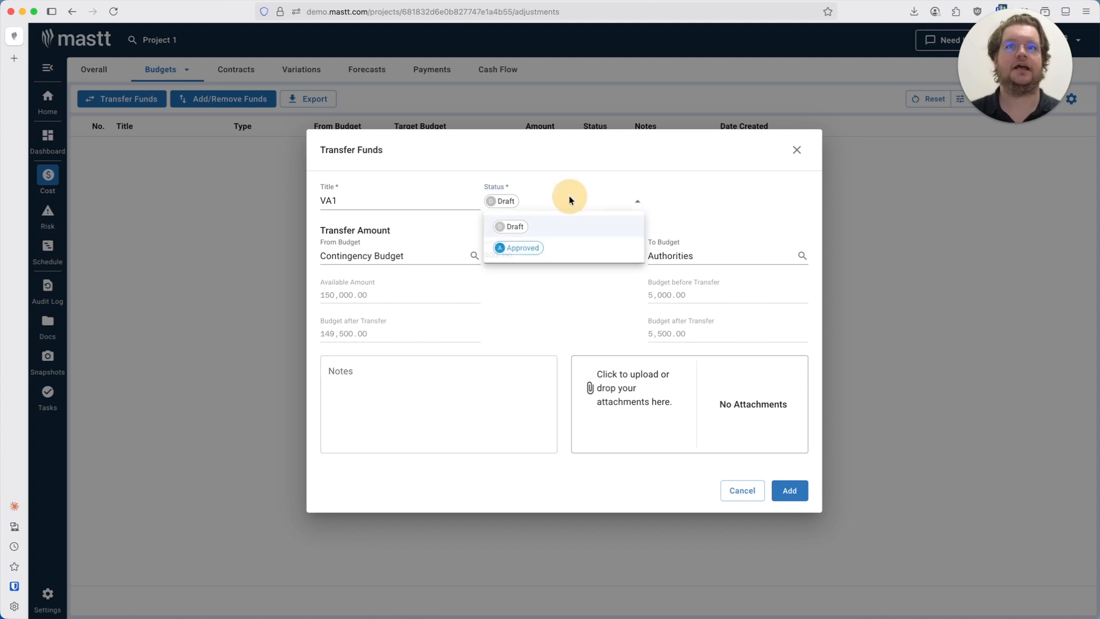
{"action": "left_click", "coordinate": [554, 250]}
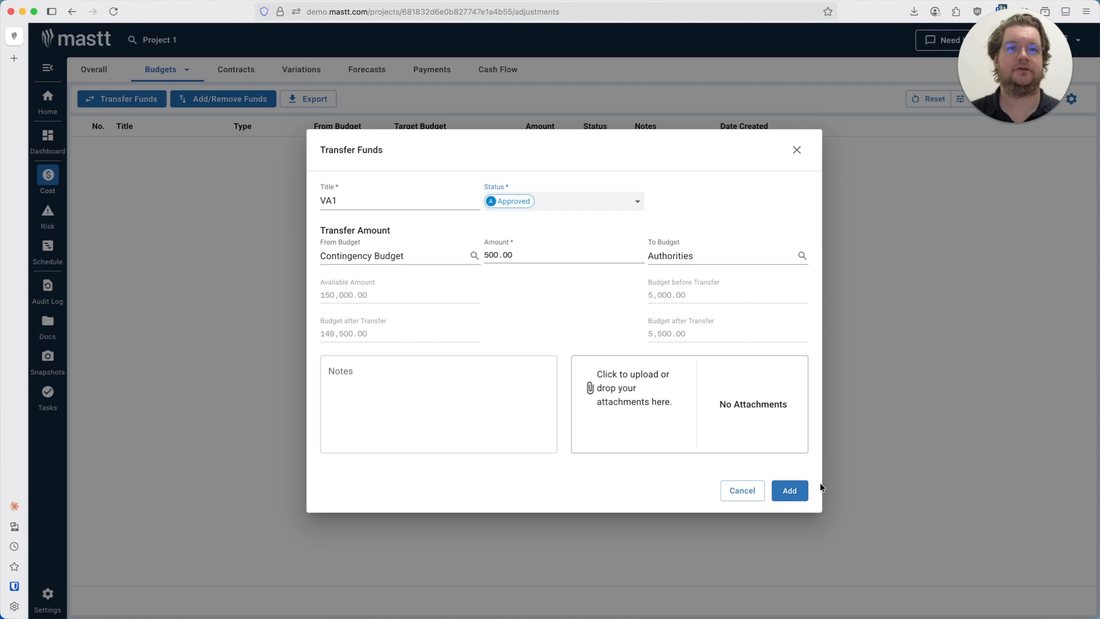
{"action": "left_click", "coordinate": [795, 490]}
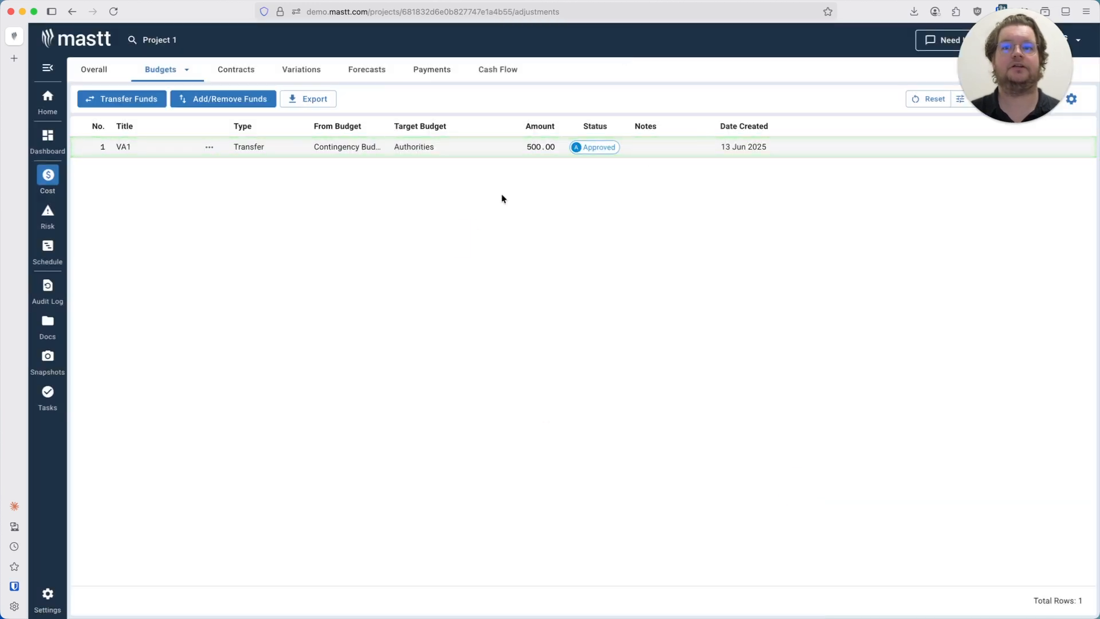
Check the transfer's effect in the Overall cost view and the budget list, and return to the budget adjustments
{"action": "left_click", "coordinate": [92, 69]}
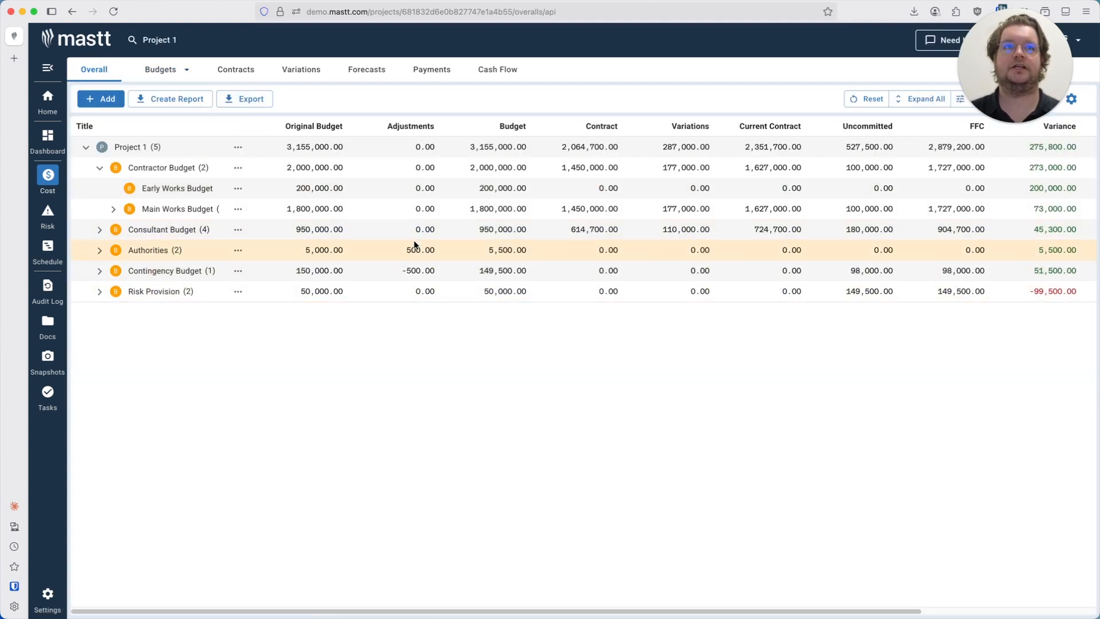
{"action": "left_click", "coordinate": [189, 70]}
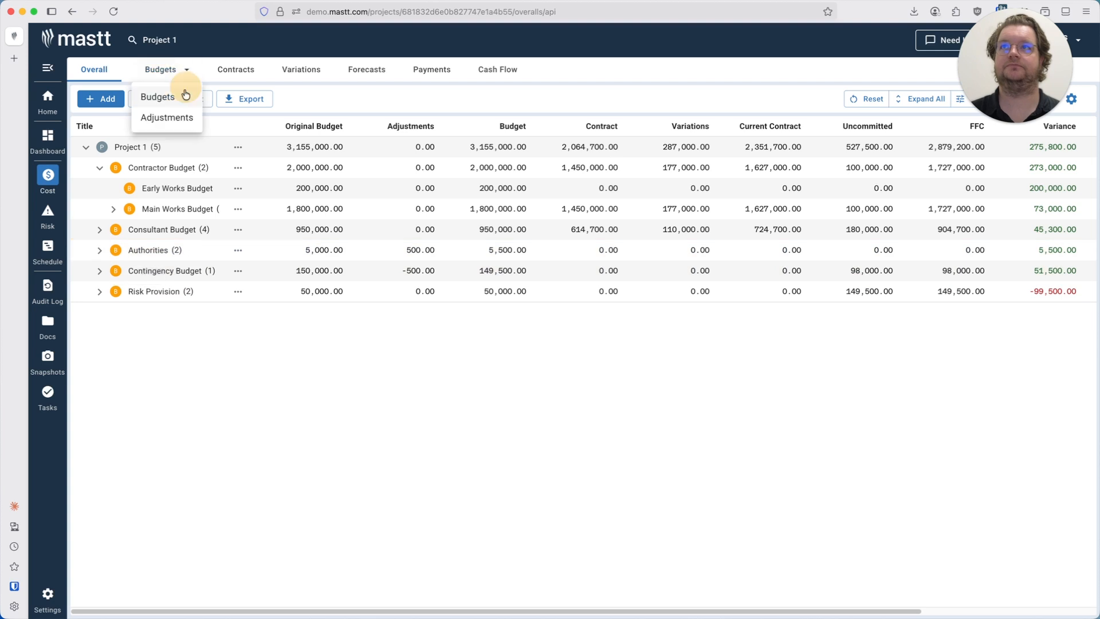
{"action": "left_click", "coordinate": [172, 98]}
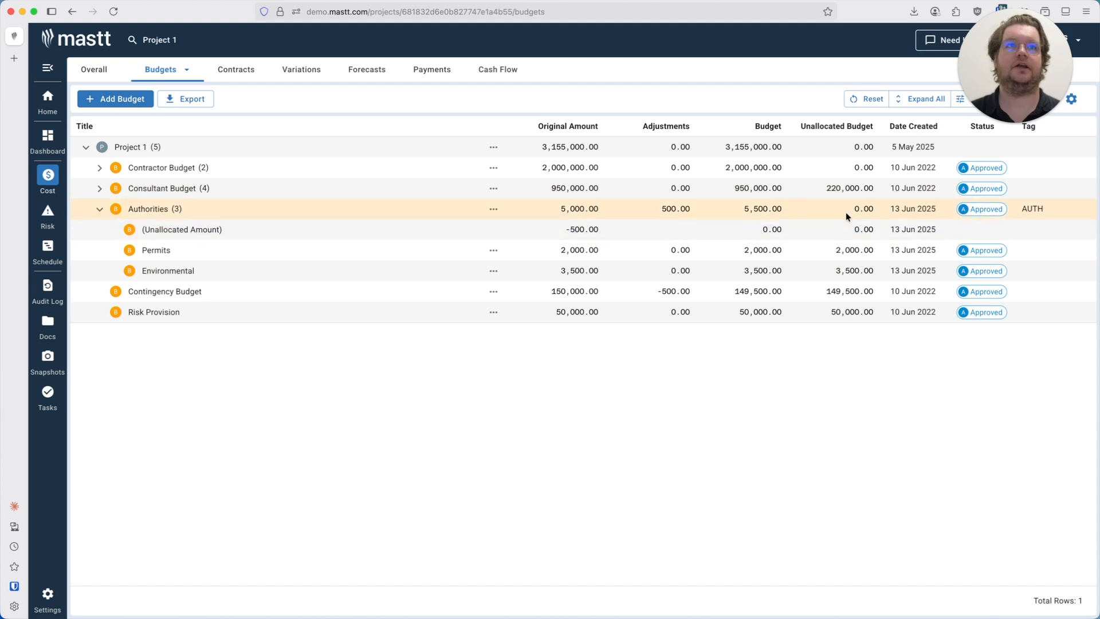
{"action": "left_click", "coordinate": [182, 69]}
{"action": "left_click", "coordinate": [172, 116]}
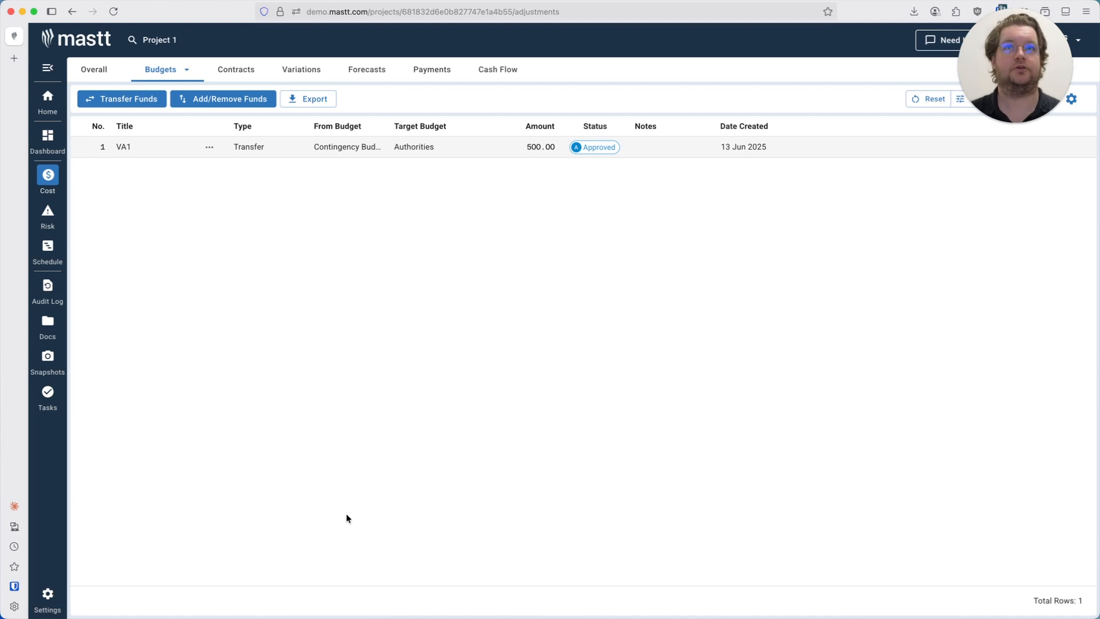
Start a fund addition/removal titled Scope Change with Consultant Budget as its target
{"action": "left_click", "coordinate": [247, 99]}
{"action": "left_click", "coordinate": [402, 233]}
{"action": "type", "text": "Scop[e"}
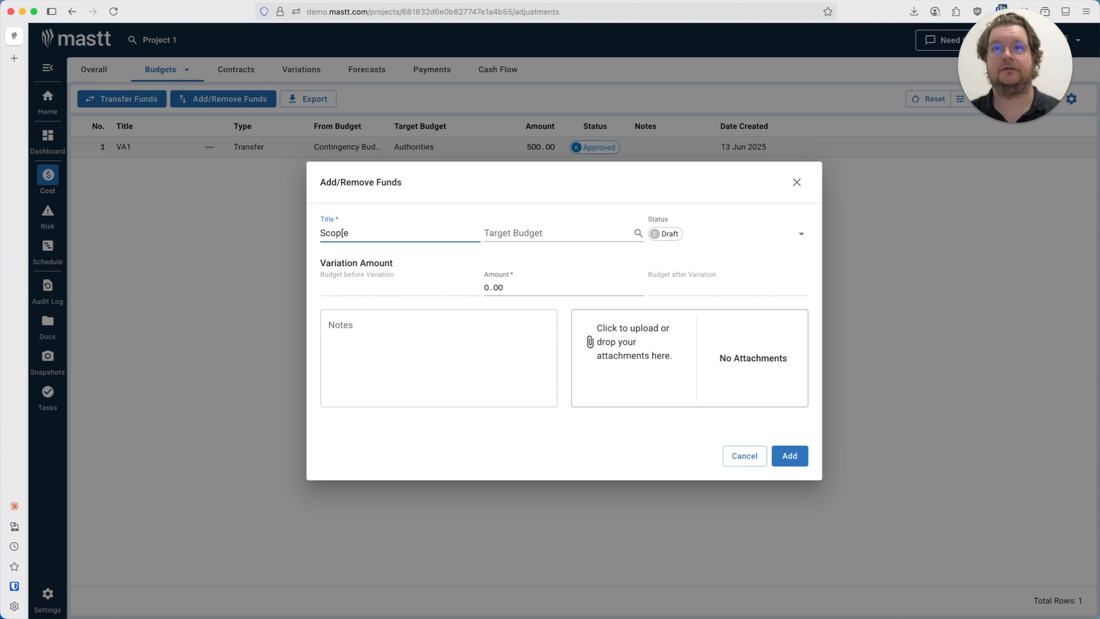
{"action": "key", "text": "BackSpace"}
{"action": "key", "text": "BackSpace"}
{"action": "type", "text": "e Change"}
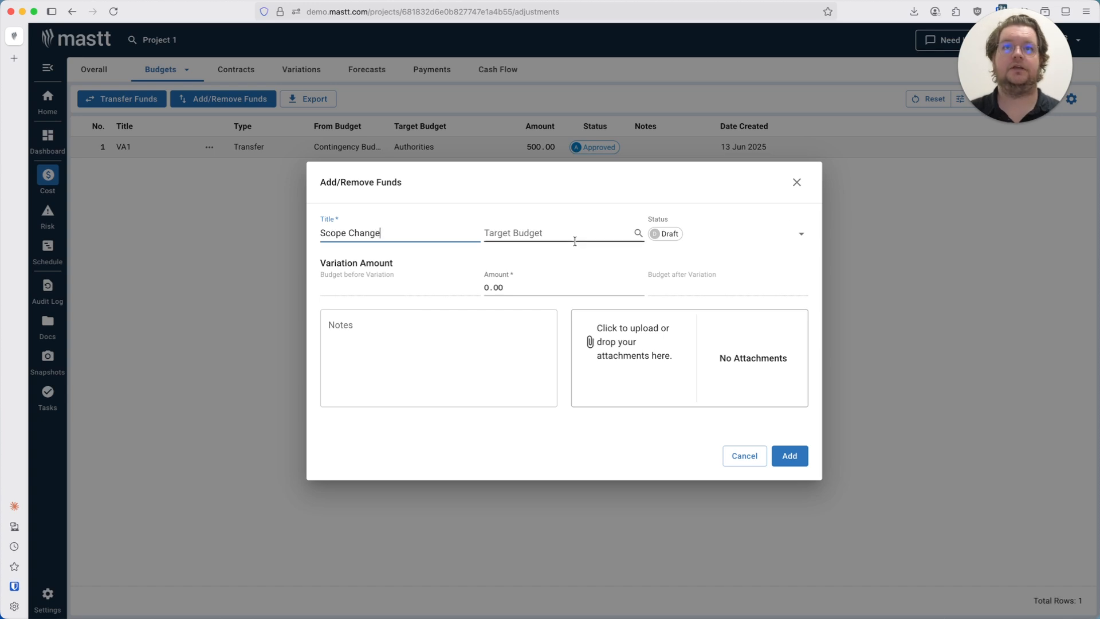
{"action": "left_click", "coordinate": [564, 239]}
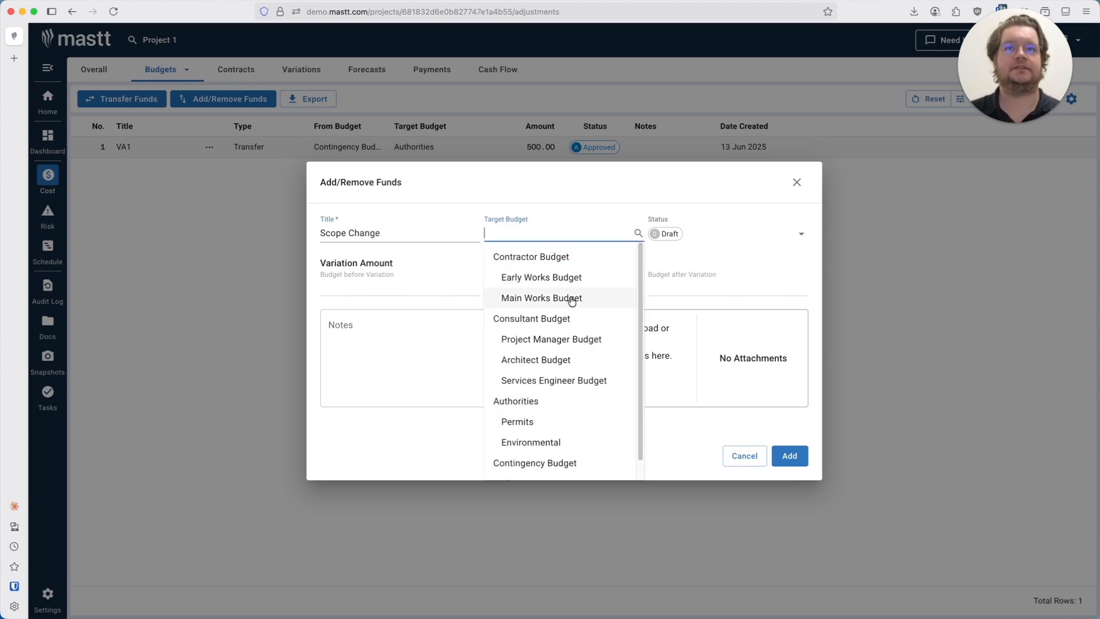
{"action": "left_click", "coordinate": [560, 319]}
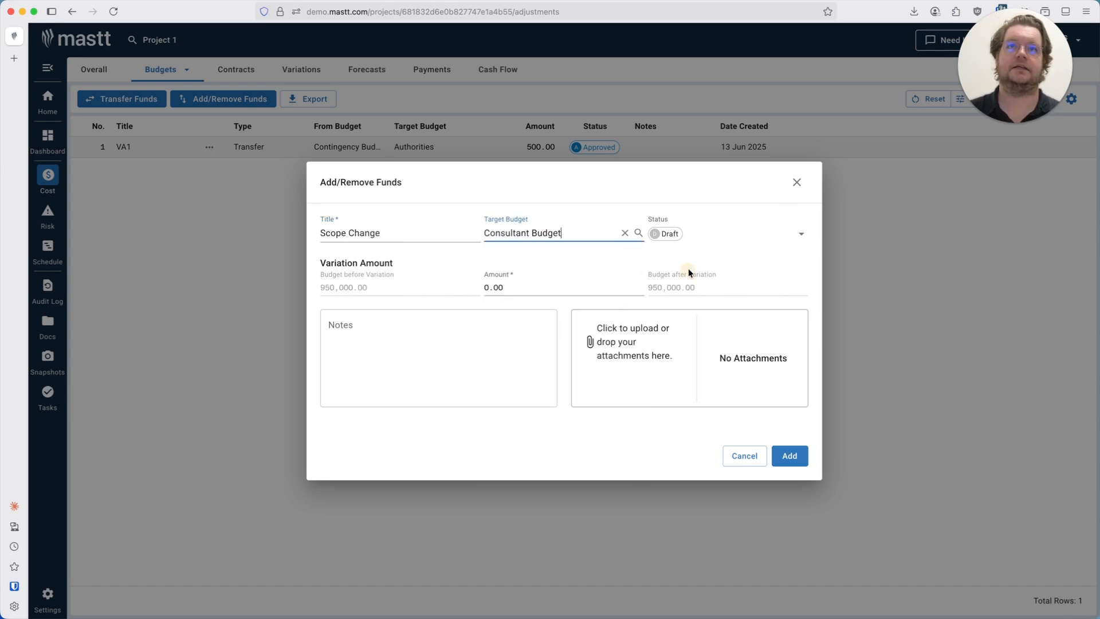
Set the Scope Change variation amount to -100,000
{"action": "left_click", "coordinate": [532, 290]}
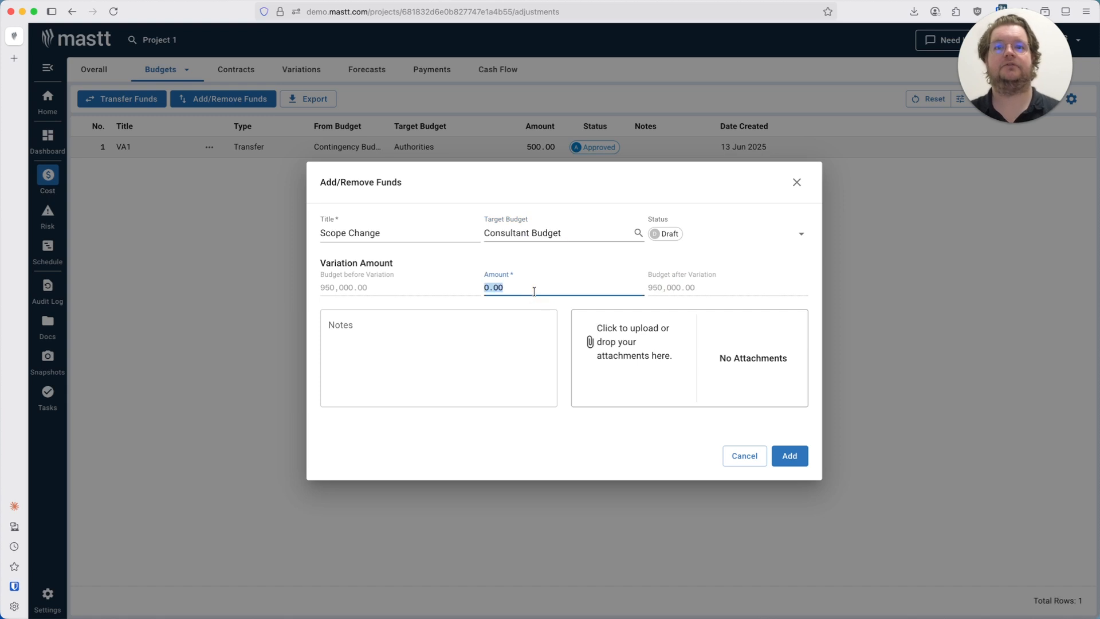
{"action": "type", "text": "100000"}
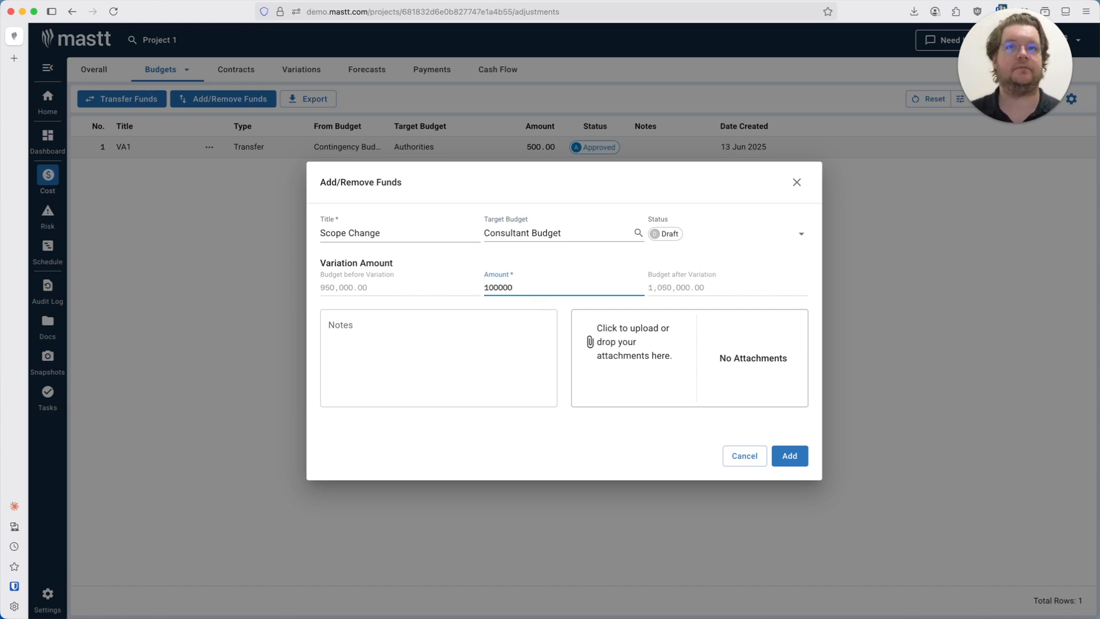
{"action": "left_click", "coordinate": [486, 290]}
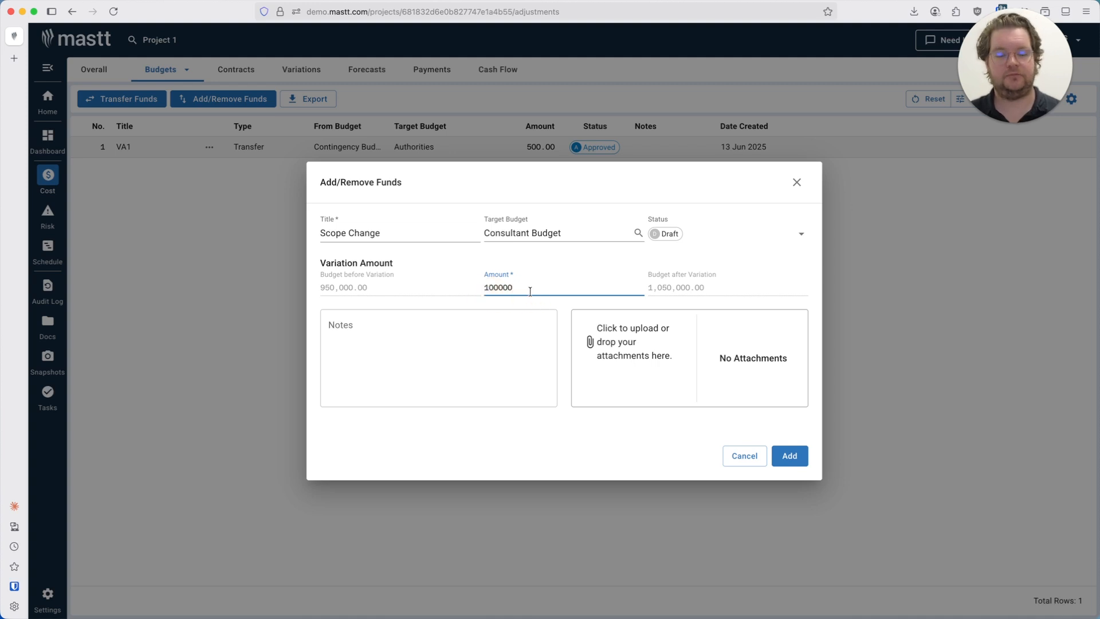
{"action": "type", "text": "-"}
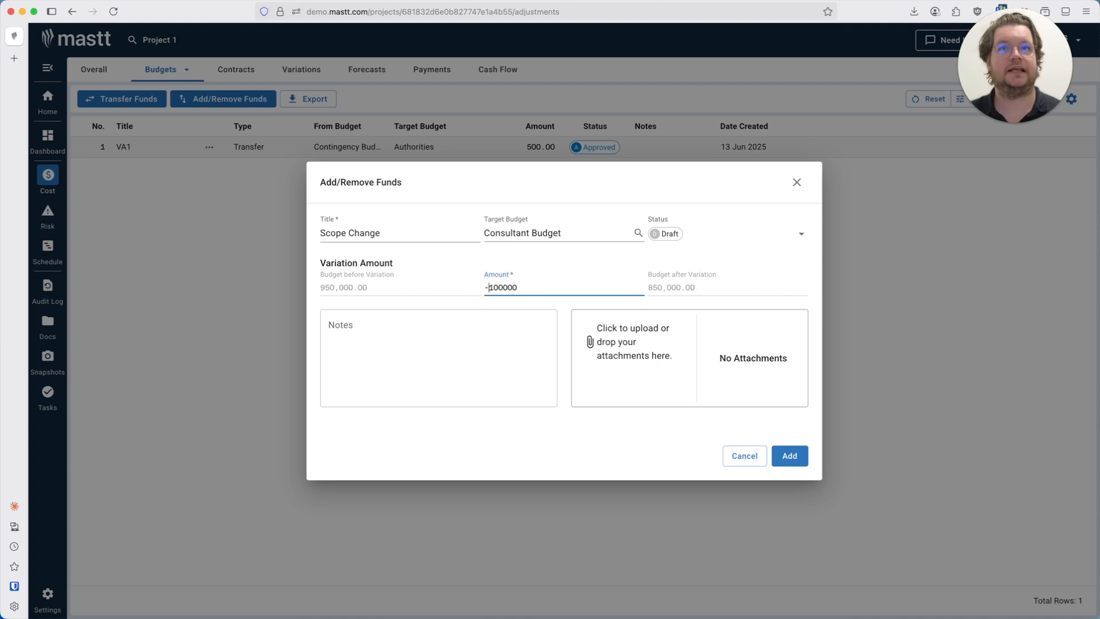
Set the Scope Change variation's status to Approved and add it to the adjustments
{"action": "left_click", "coordinate": [689, 237]}
{"action": "left_click", "coordinate": [699, 280]}
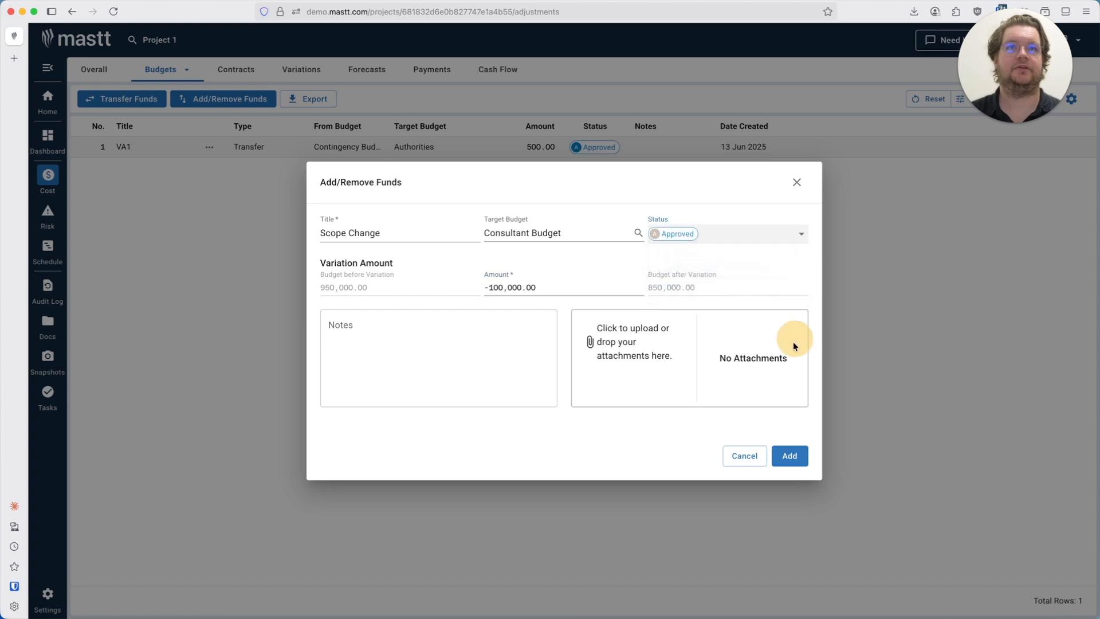
{"action": "left_click", "coordinate": [798, 453]}
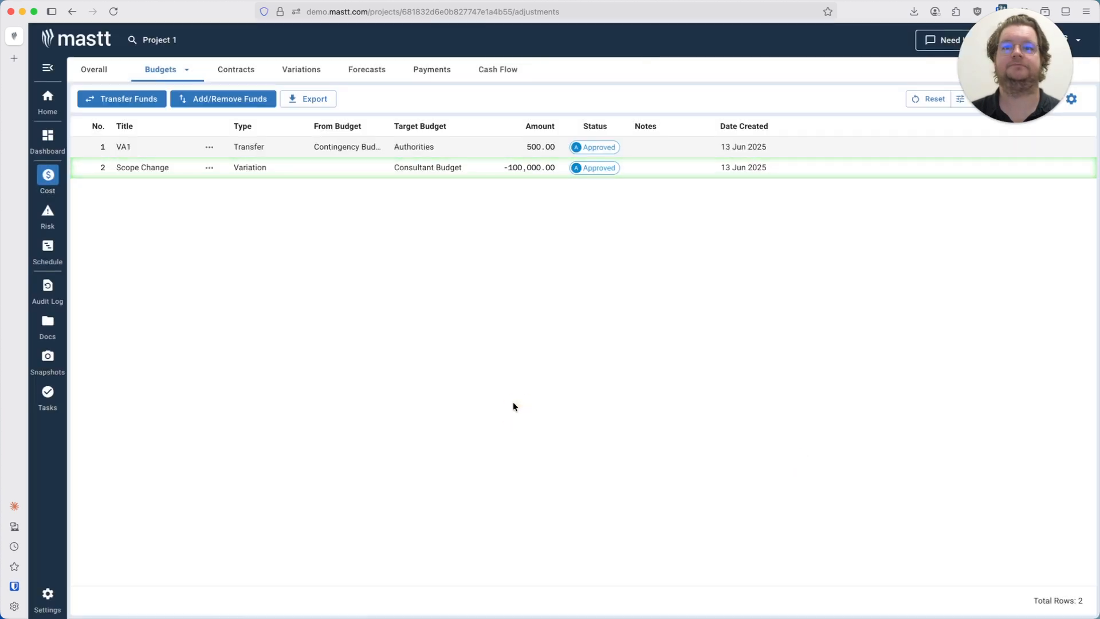
Check the effect of the Scope Change variation in the Overall cost view and return to the budget adjustments
{"action": "left_click", "coordinate": [95, 70]}
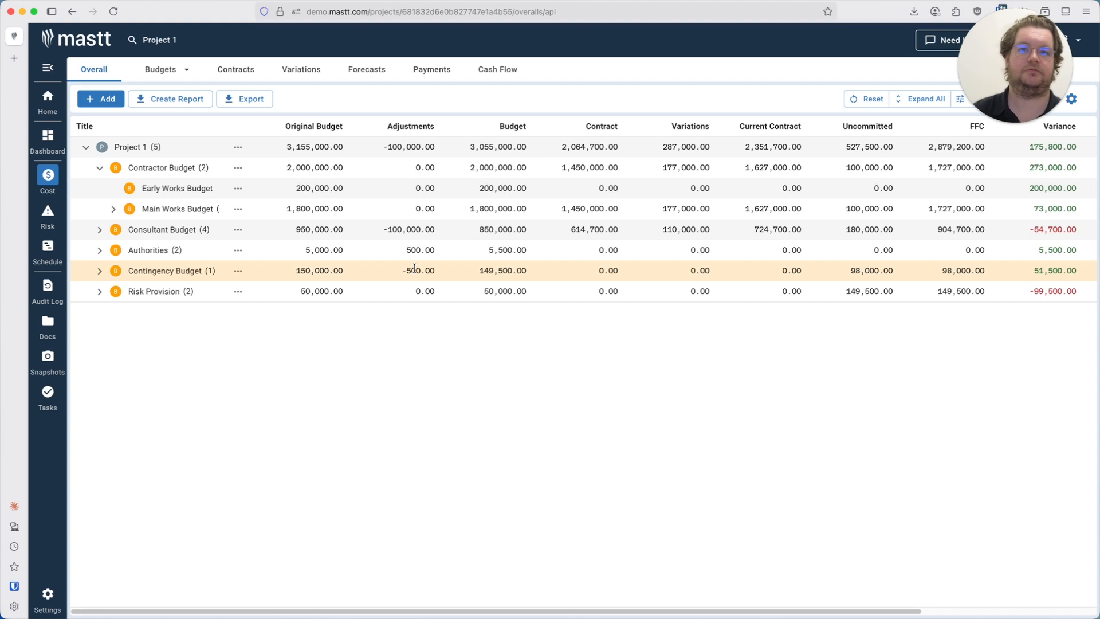
{"action": "left_click", "coordinate": [151, 70]}
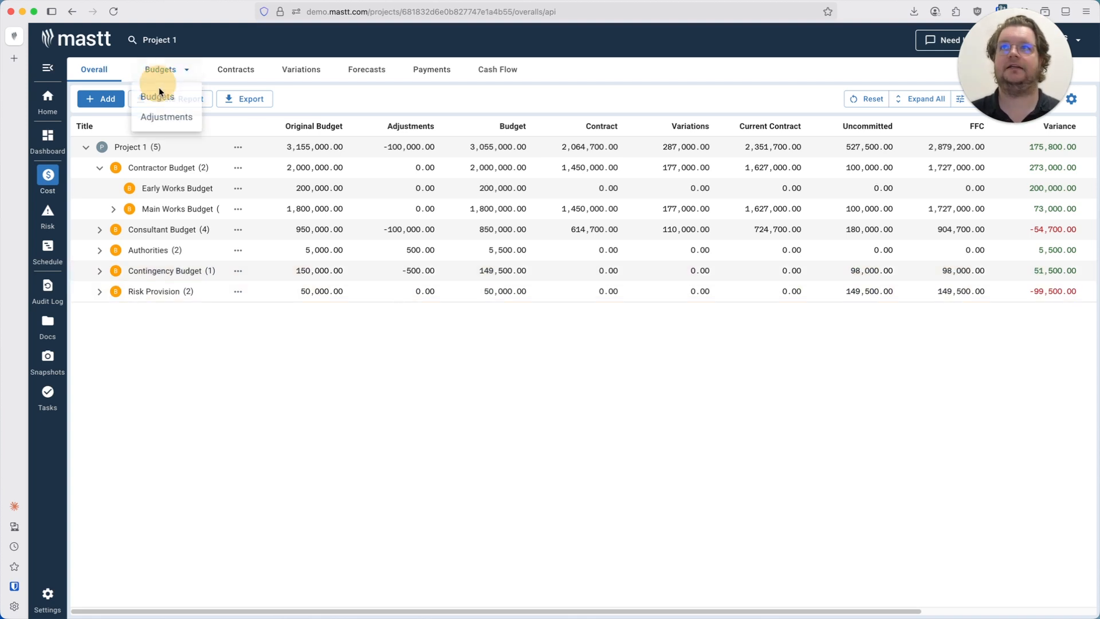
{"action": "left_click", "coordinate": [163, 120]}
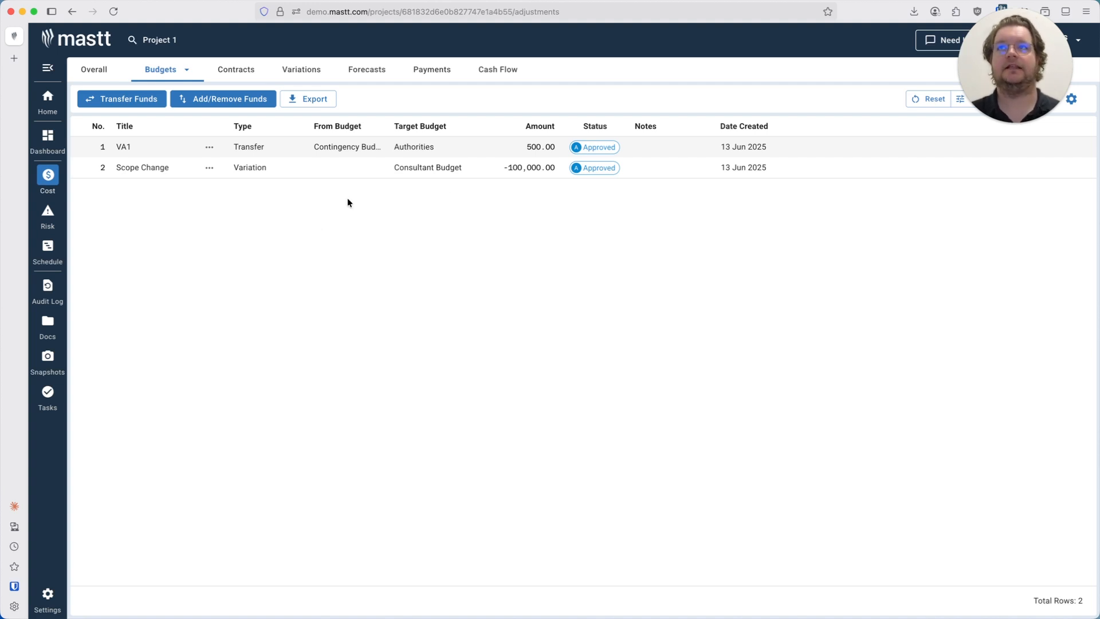
Delete the Scope Change variation from the budget adjustments and confirm the deletion
{"action": "left_click", "coordinate": [209, 167]}
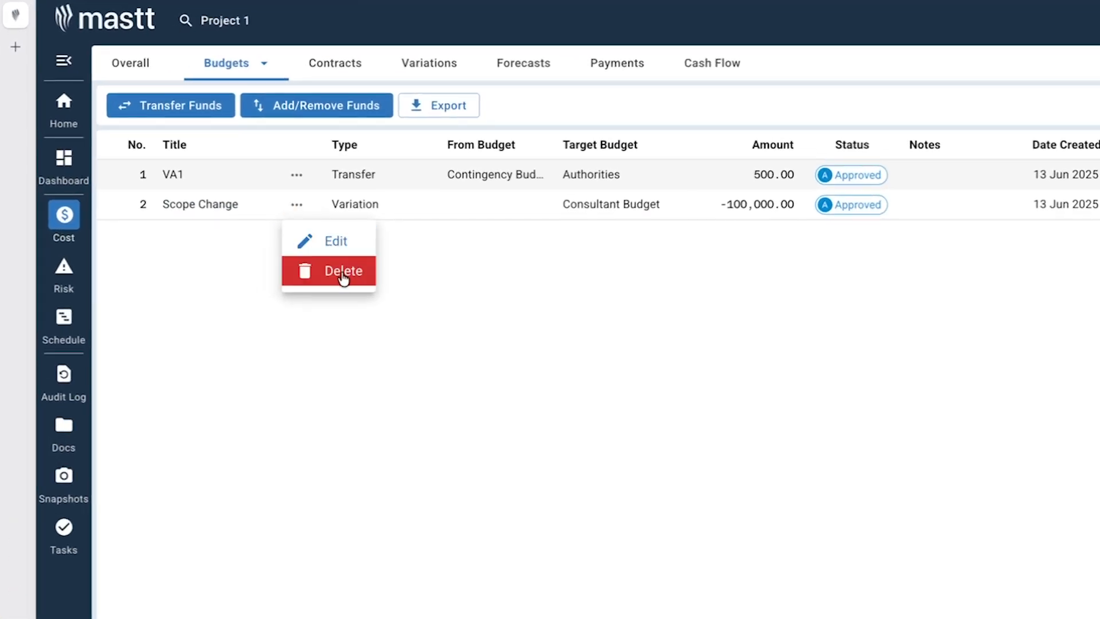
{"action": "left_click", "coordinate": [342, 275]}
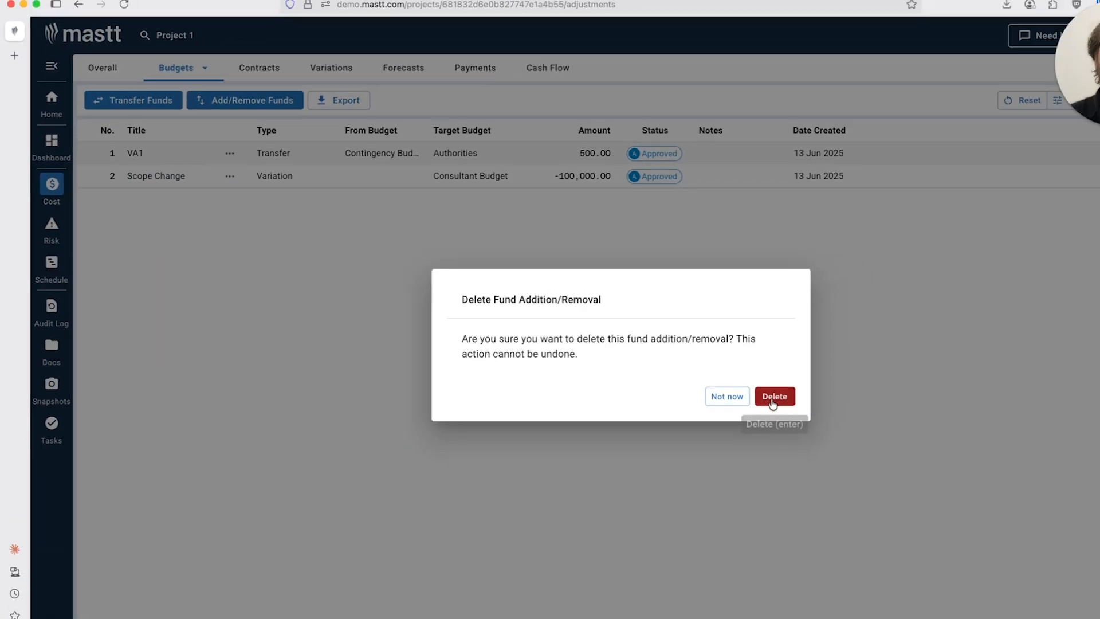
{"action": "left_click", "coordinate": [772, 396]}
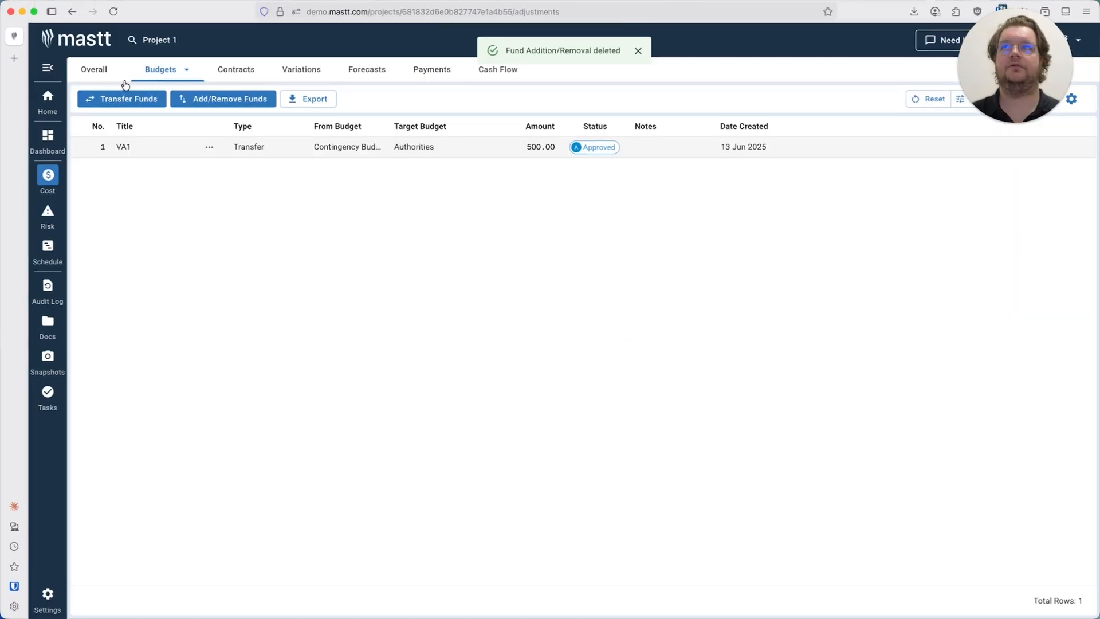
Review the project's adjustments in the Overall cost view without the Scope Change variation, and return to the budget adjustments
{"action": "left_click", "coordinate": [106, 69]}
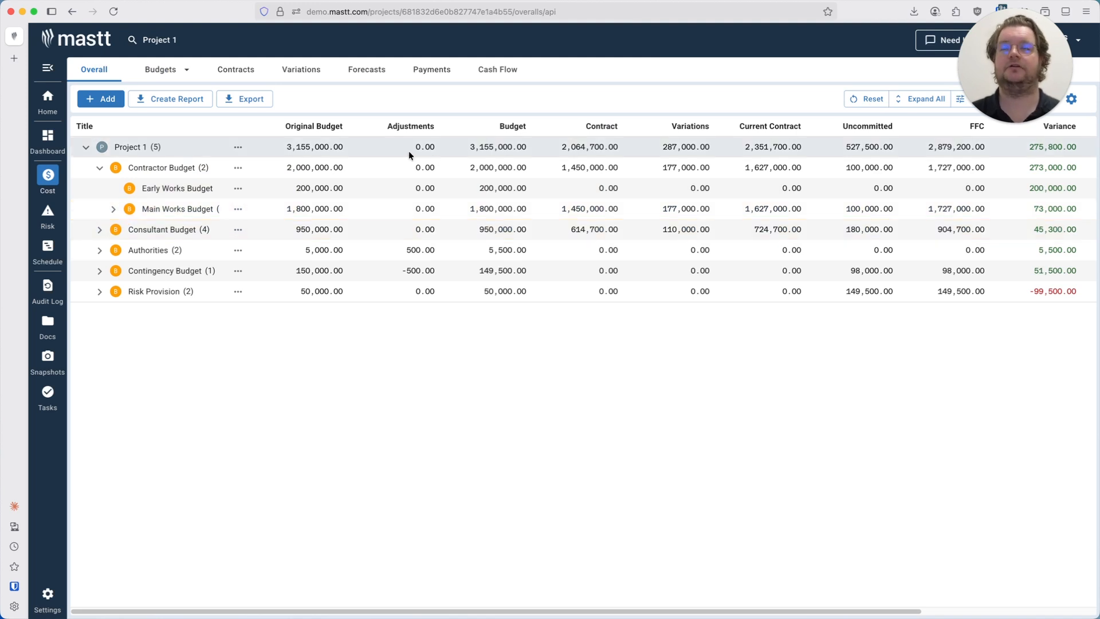
{"action": "left_click", "coordinate": [161, 69]}
{"action": "left_click", "coordinate": [167, 118]}
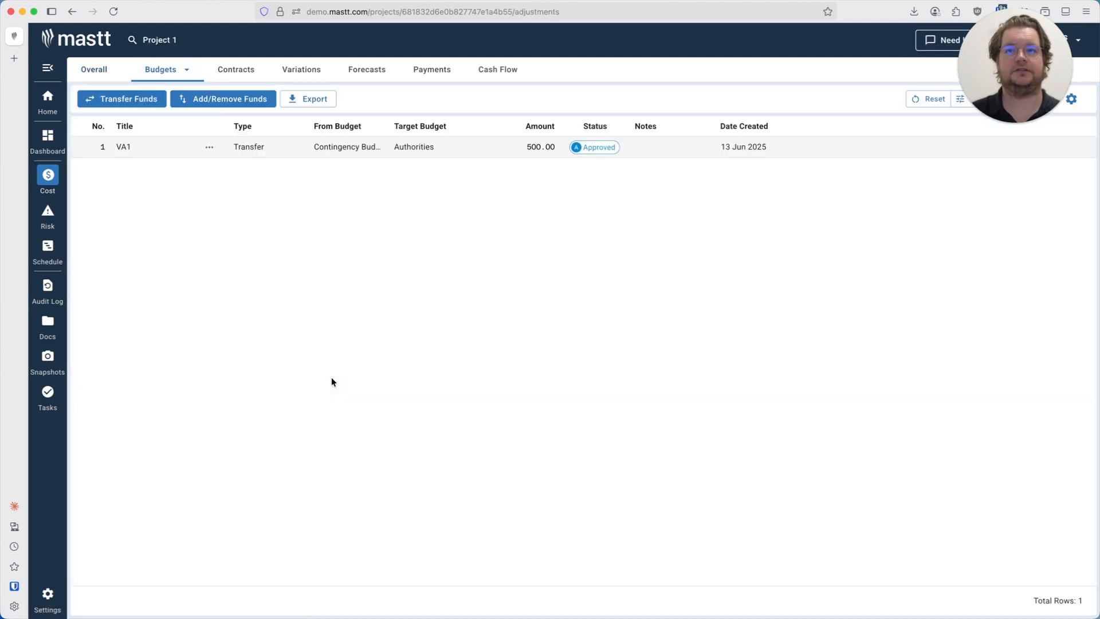
Check in the budget list whether the Authorities budget can be deleted
{"action": "left_click", "coordinate": [179, 70]}
{"action": "left_click", "coordinate": [181, 105]}
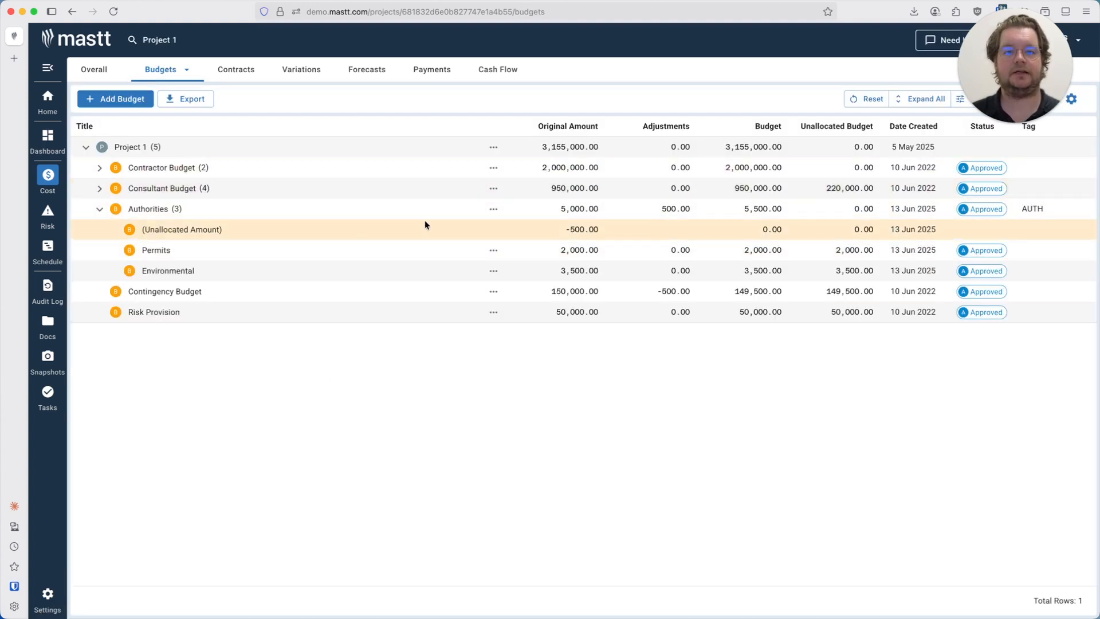
{"action": "left_click", "coordinate": [494, 209]}
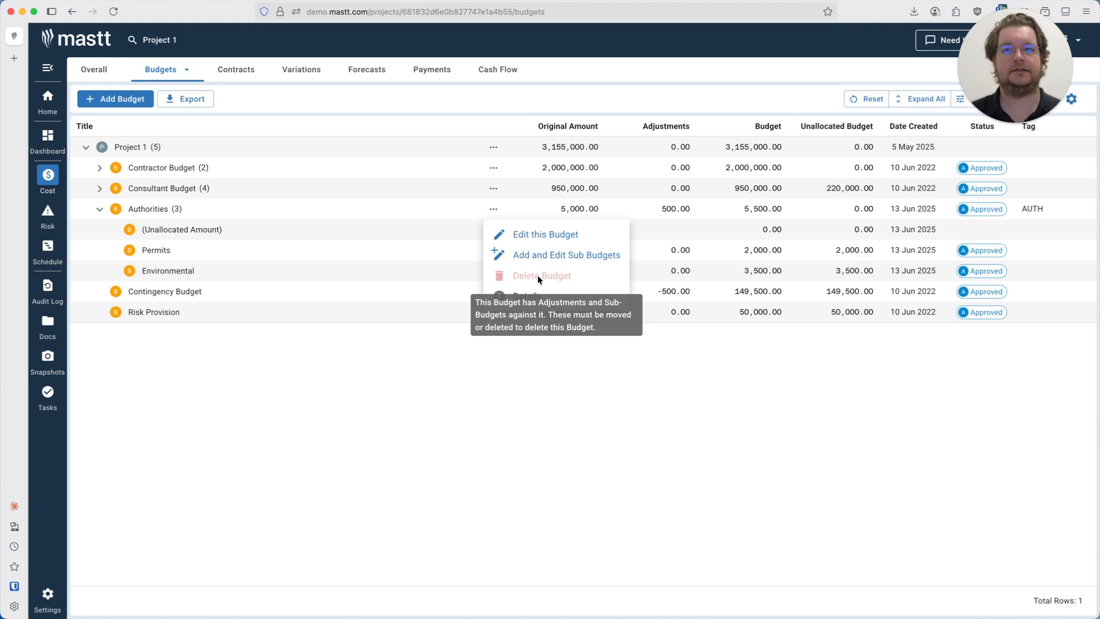
{"action": "left_click", "coordinate": [322, 413]}
Delete the VA1 transfer from the budget adjustments
{"action": "left_click", "coordinate": [189, 84]}
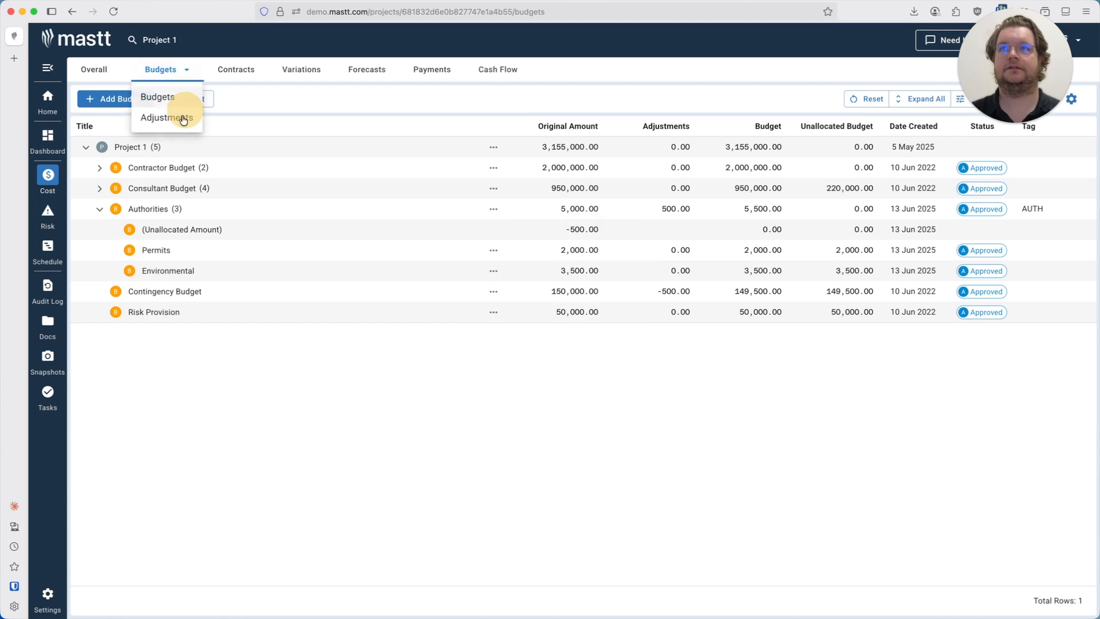
{"action": "left_click", "coordinate": [175, 116]}
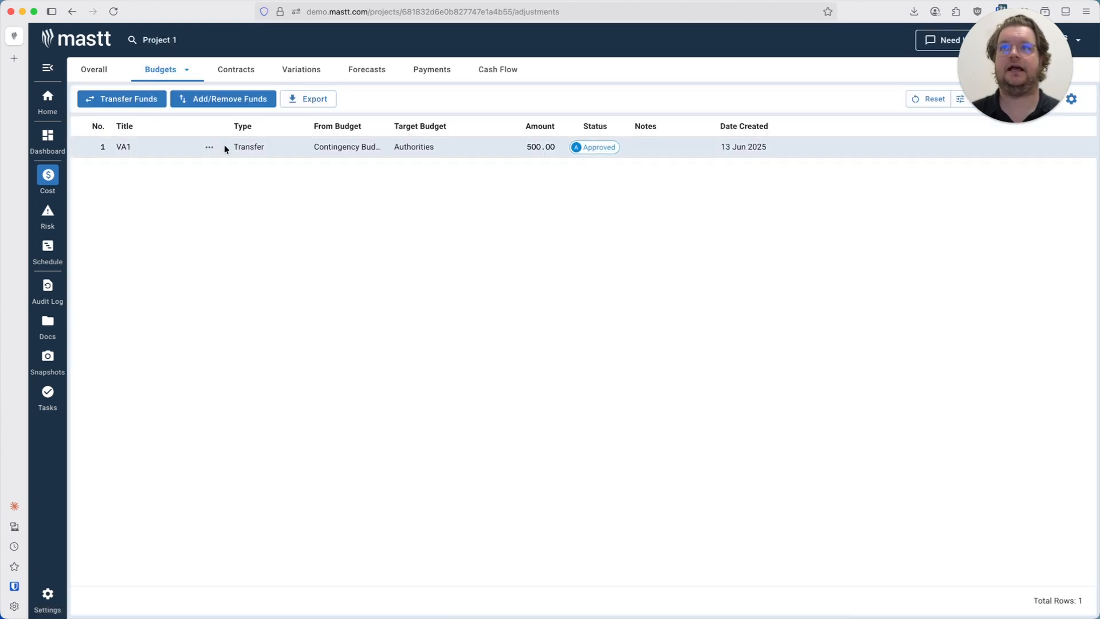
{"action": "left_click", "coordinate": [209, 146]}
{"action": "left_click", "coordinate": [243, 195]}
{"action": "left_click", "coordinate": [704, 368]}
Delete the Environmental and Permits sub-budgets under Authorities in the budget list
{"action": "left_click", "coordinate": [166, 70]}
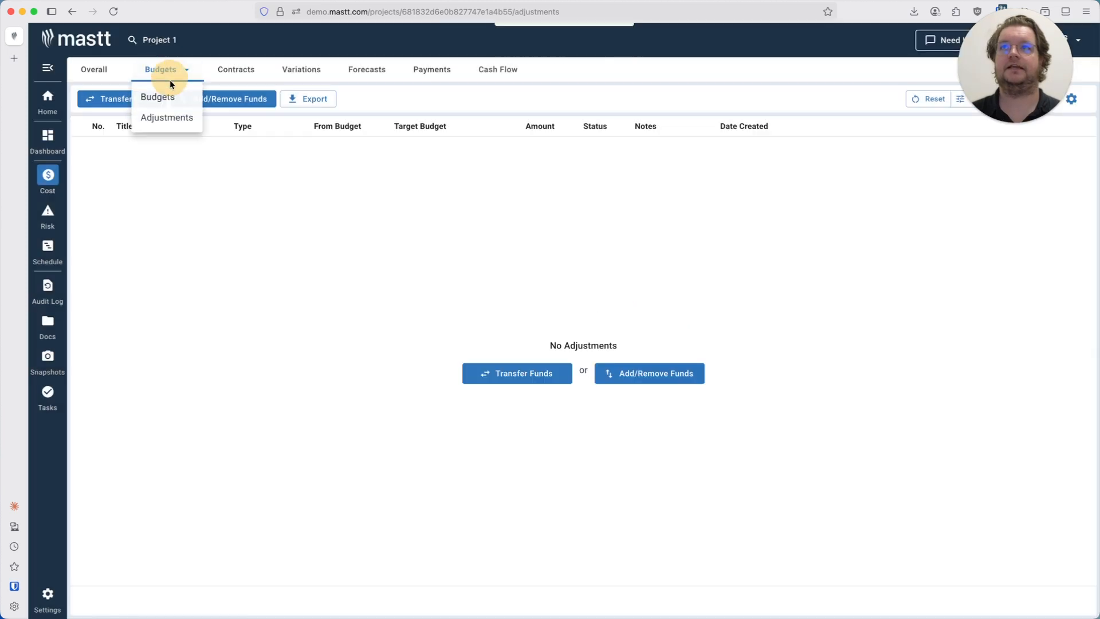
{"action": "left_click", "coordinate": [174, 101]}
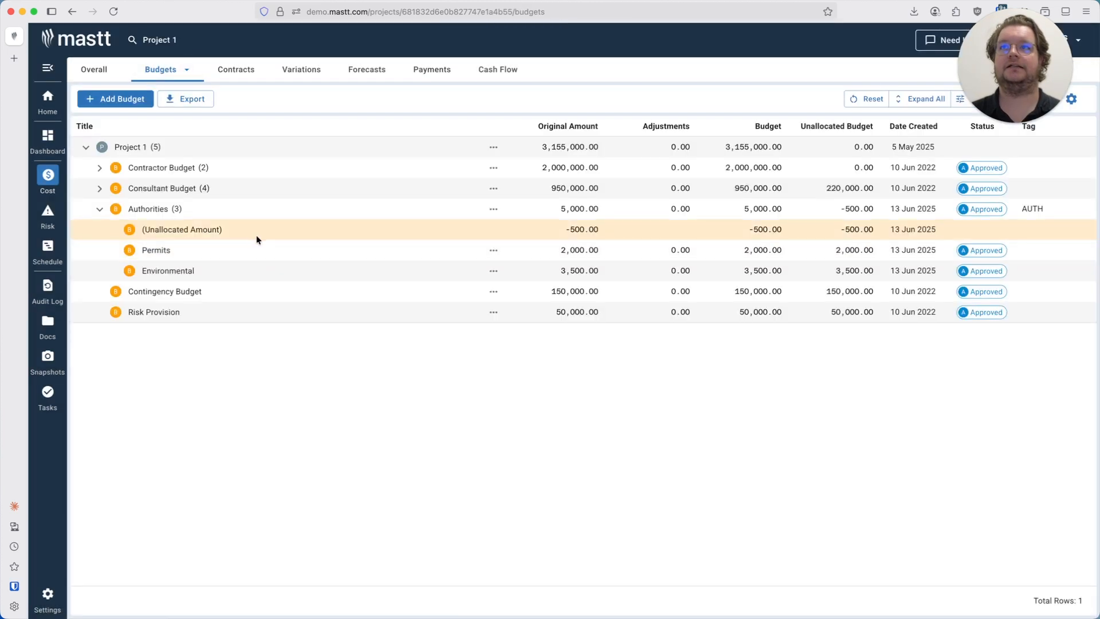
{"action": "left_click", "coordinate": [493, 271]}
{"action": "left_click", "coordinate": [503, 336]}
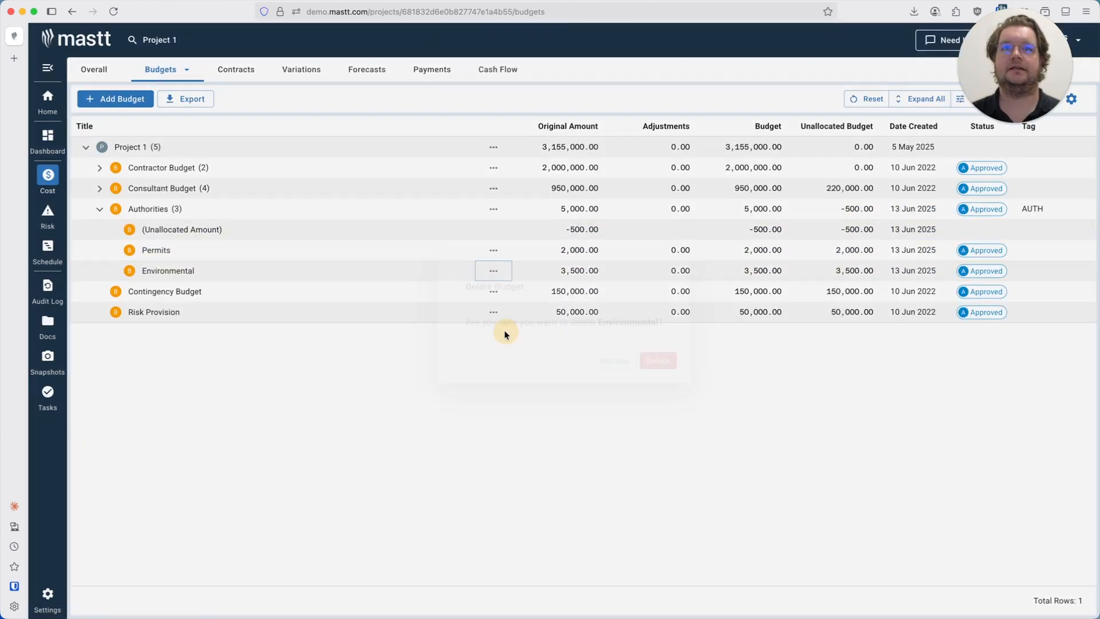
{"action": "left_click", "coordinate": [662, 360]}
{"action": "left_click", "coordinate": [493, 250]}
{"action": "left_click", "coordinate": [551, 319]}
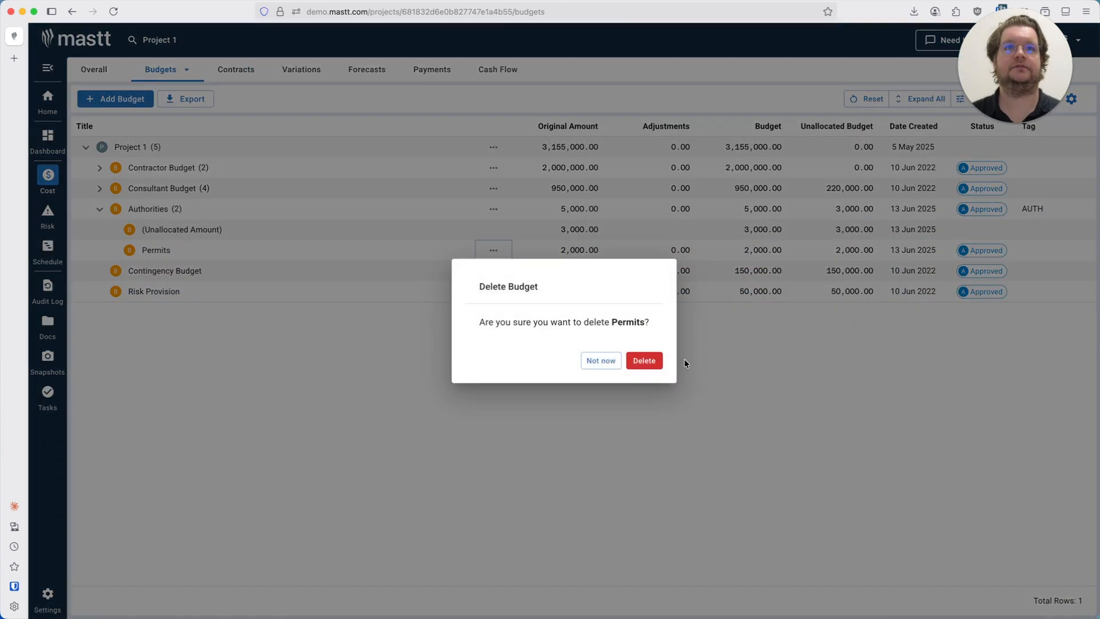
{"action": "left_click", "coordinate": [643, 361]}
Delete the Authorities budget from Project 1
{"action": "left_click", "coordinate": [493, 208]}
{"action": "left_click", "coordinate": [549, 273]}
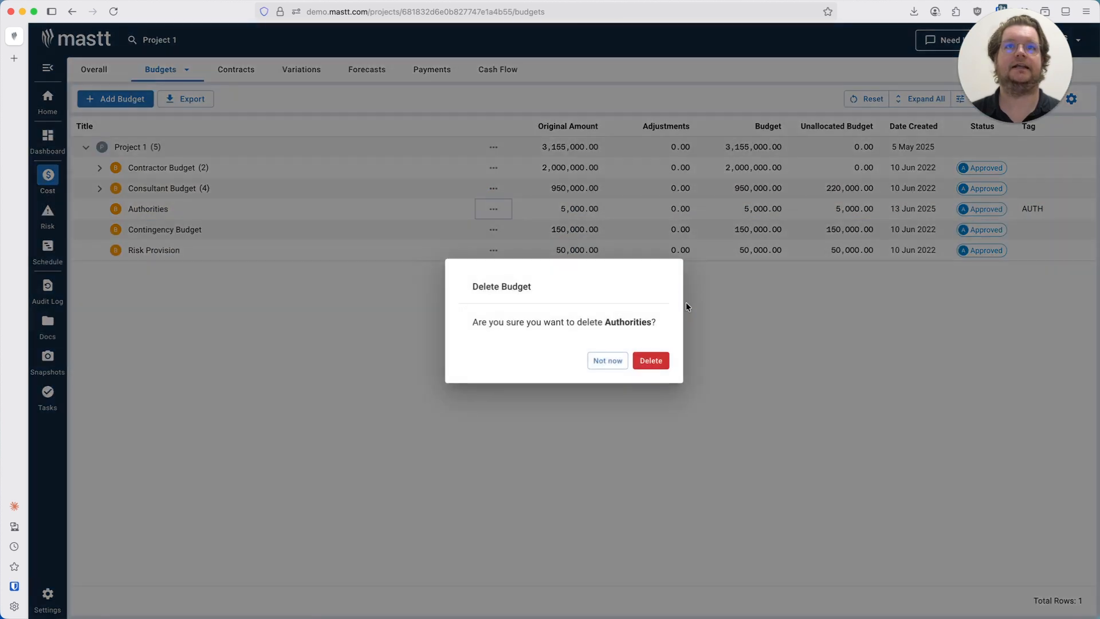
{"action": "left_click", "coordinate": [654, 361]}
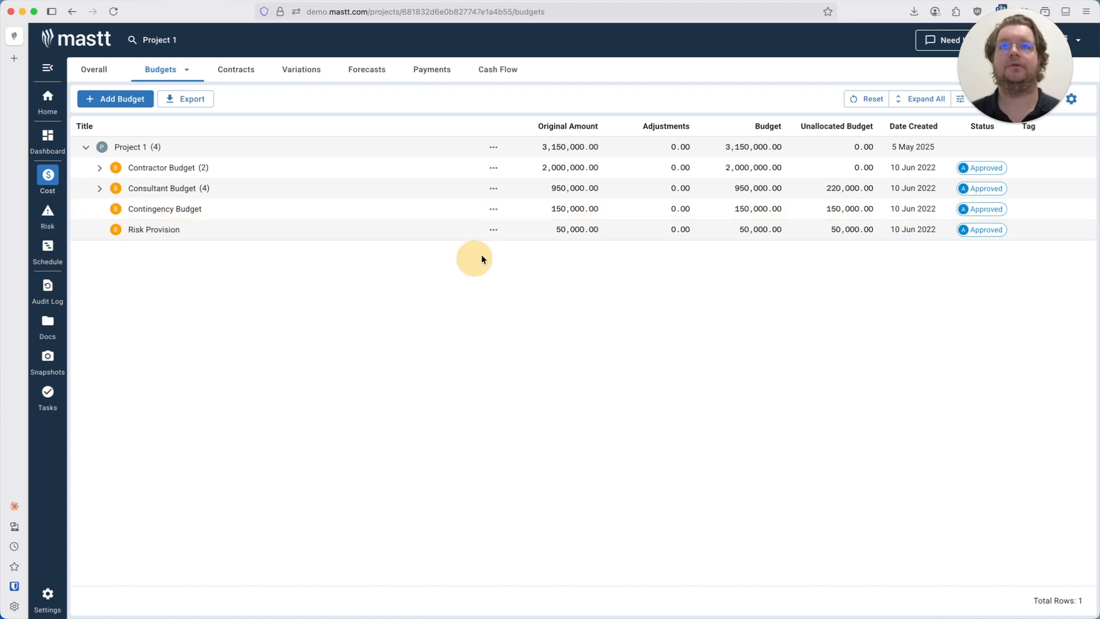
Check whether the Risk Provision budget can be deleted, and leave it in place
{"action": "left_click", "coordinate": [493, 230]}
{"action": "mouse_move", "coordinate": [513, 297]}
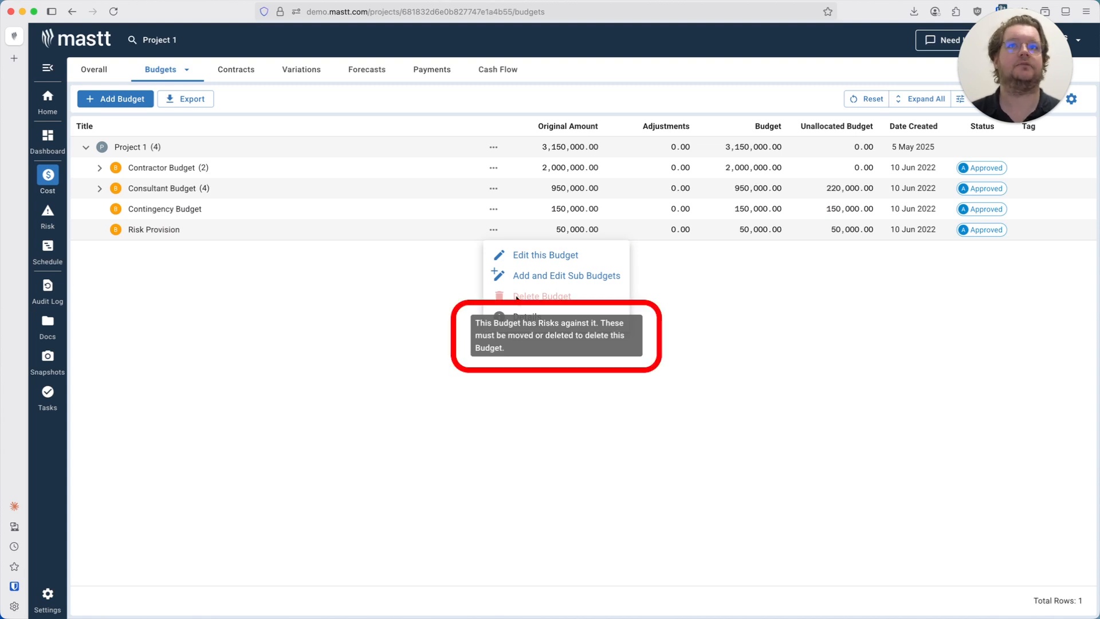
{"action": "left_click", "coordinate": [346, 444]}
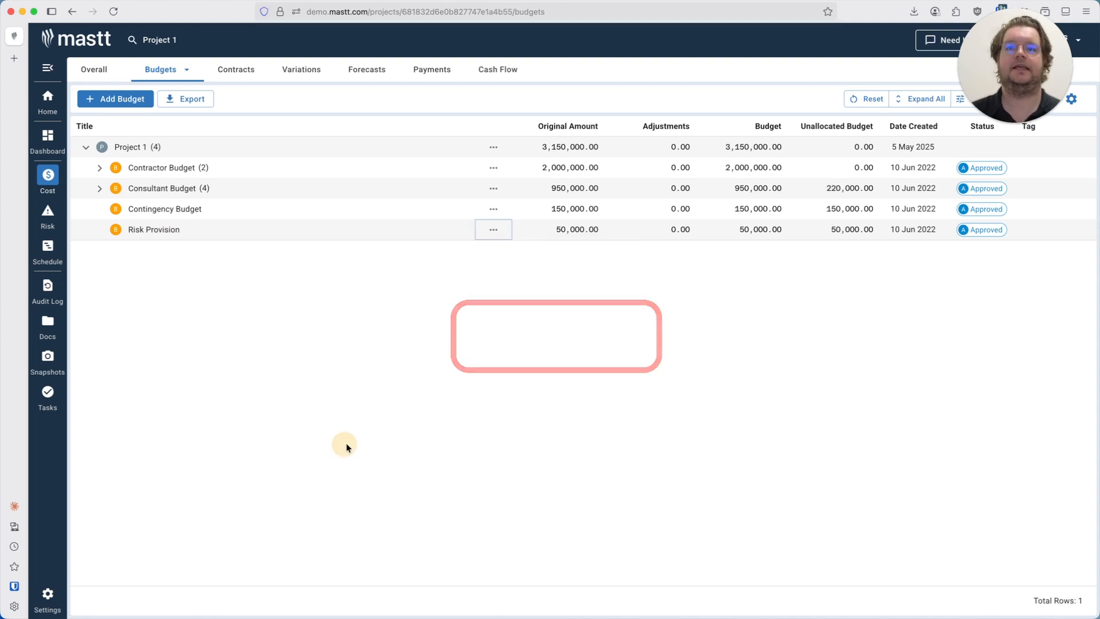